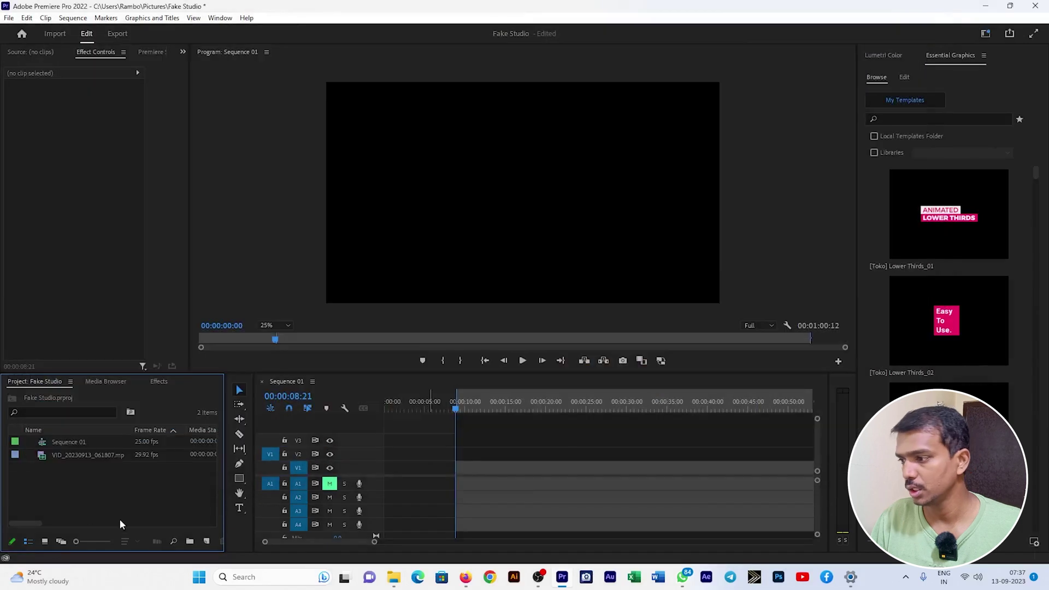
Place VID_20230913_061807.mp4 at the start of Sequence 01 with the existing sequence settings kept, and scale it to frame size
{"action": "left_click_drag", "start_coordinate": [77, 455], "coordinate": [383, 470]}
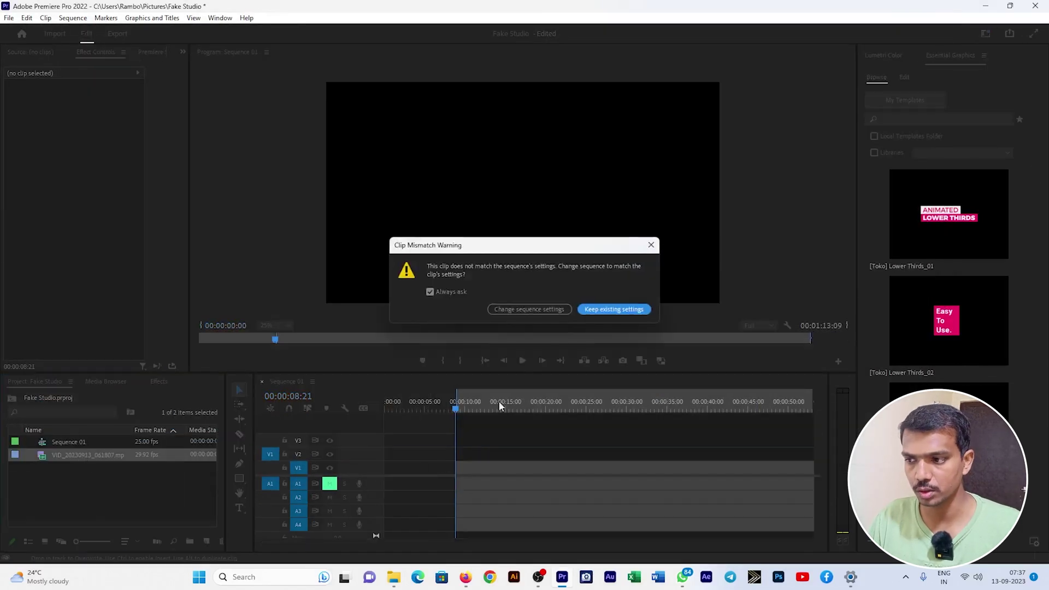
{"action": "left_click", "coordinate": [606, 311]}
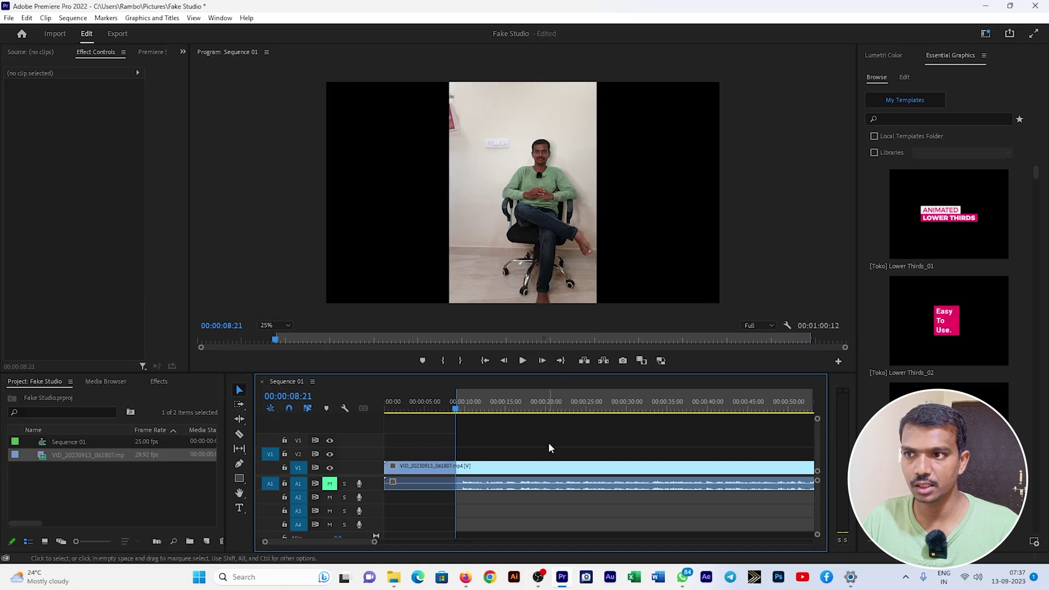
{"action": "left_click", "coordinate": [541, 468]}
{"action": "right_click", "coordinate": [541, 468]}
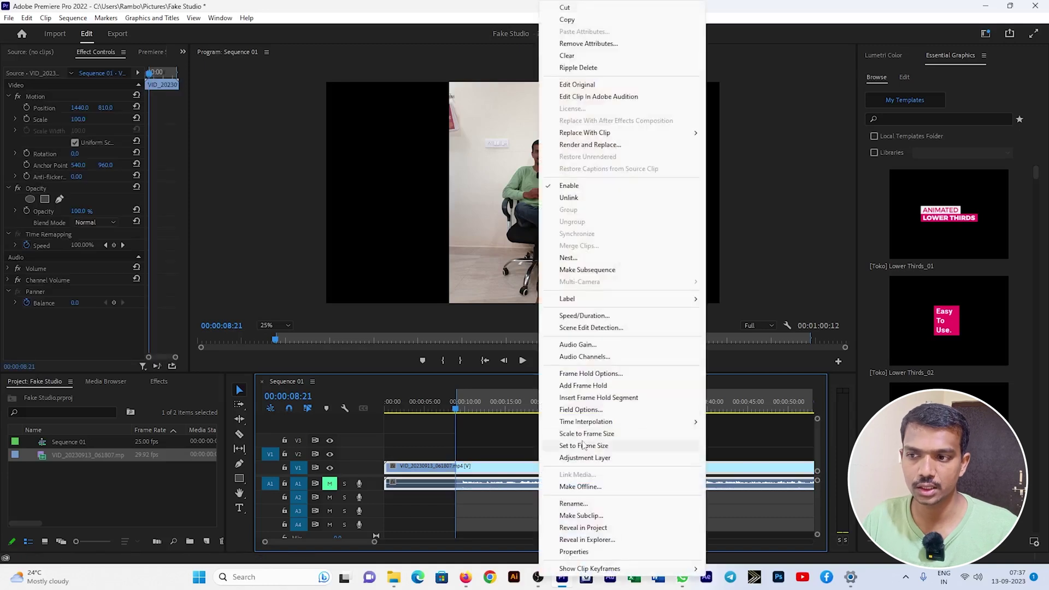
{"action": "left_click", "coordinate": [588, 435]}
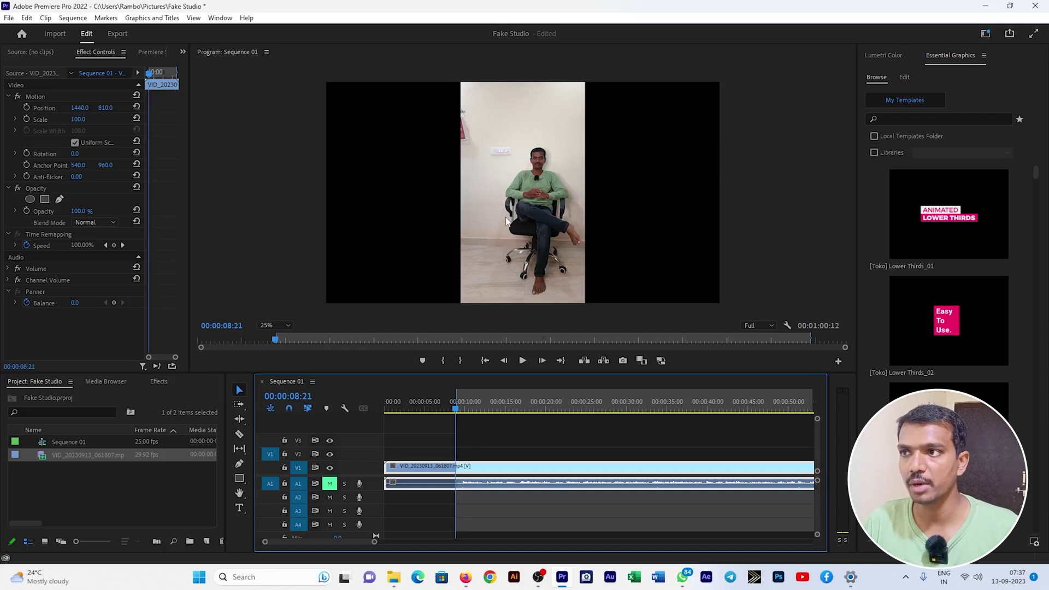
Export the current frame as a JPEG named "for my ai studio" into the Pictures folder
{"action": "left_click", "coordinate": [623, 361]}
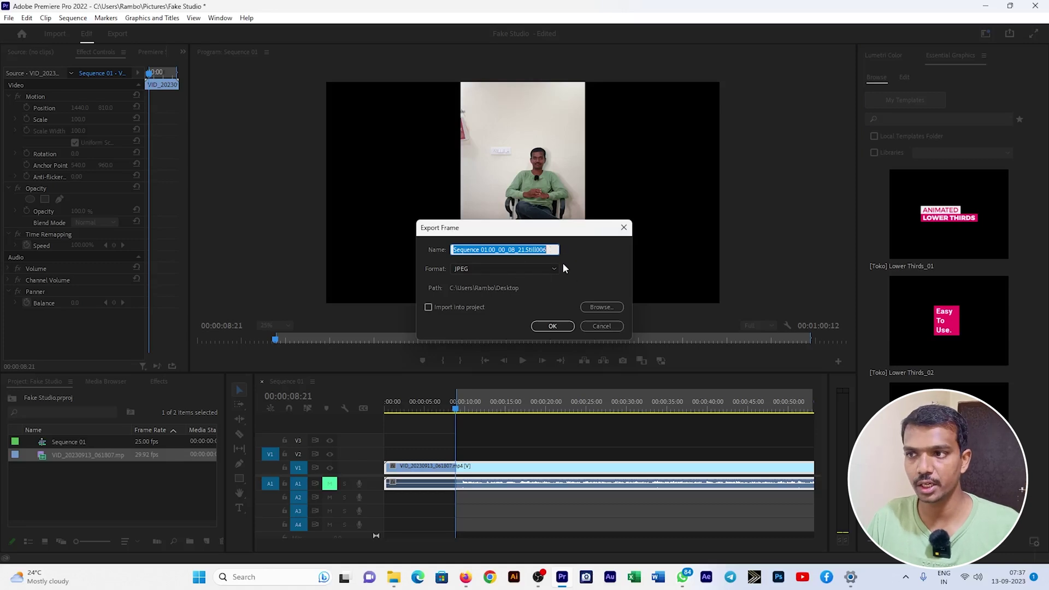
{"action": "type", "text": "for my"}
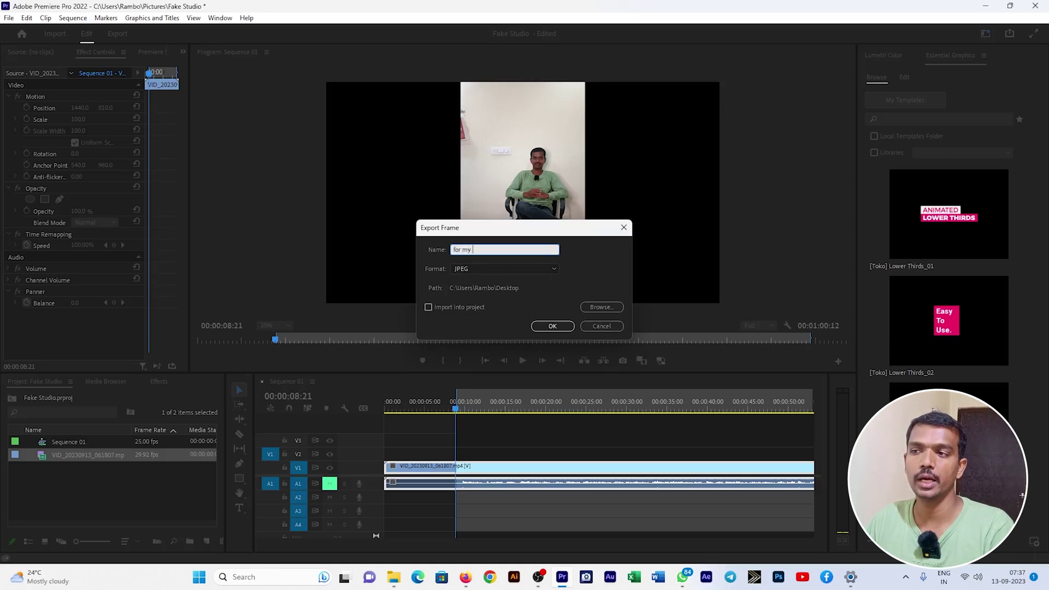
{"action": "type", "text": " ai studio"}
{"action": "left_click", "coordinate": [601, 308]}
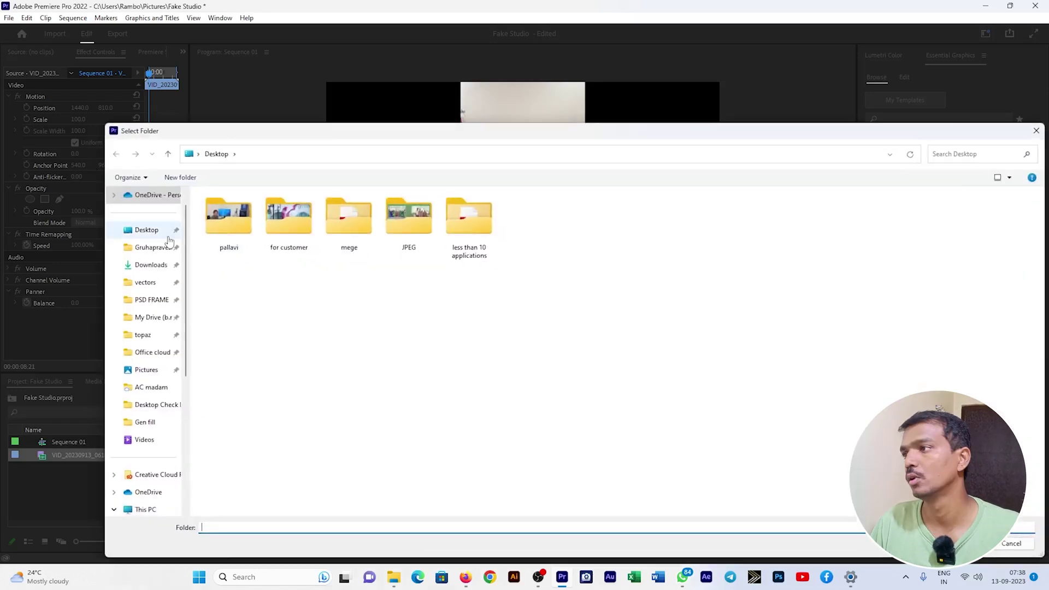
{"action": "left_click", "coordinate": [150, 247]}
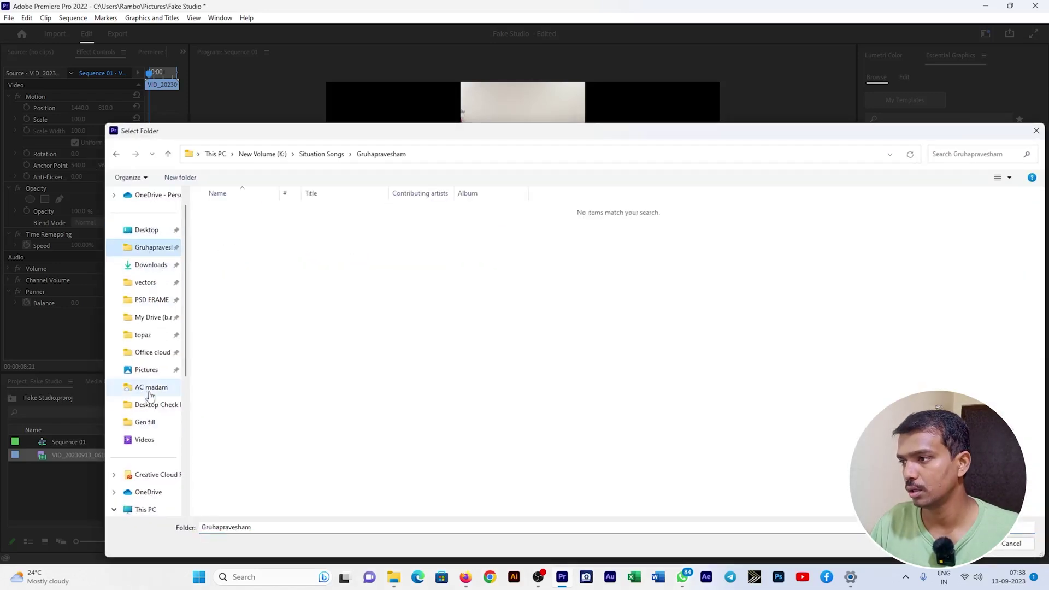
{"action": "left_click", "coordinate": [153, 370]}
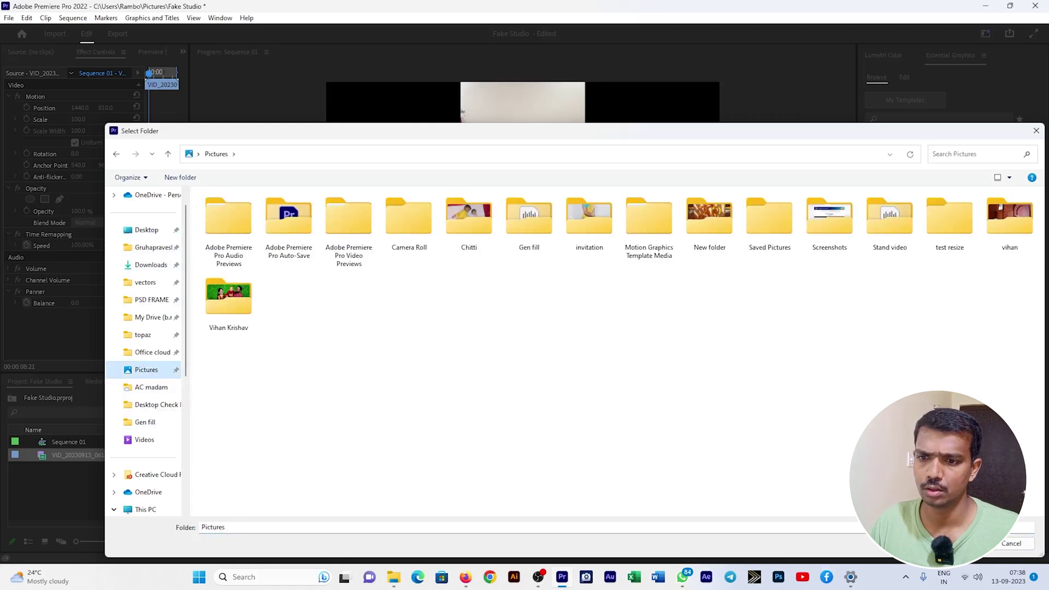
{"action": "left_click", "coordinate": [964, 543]}
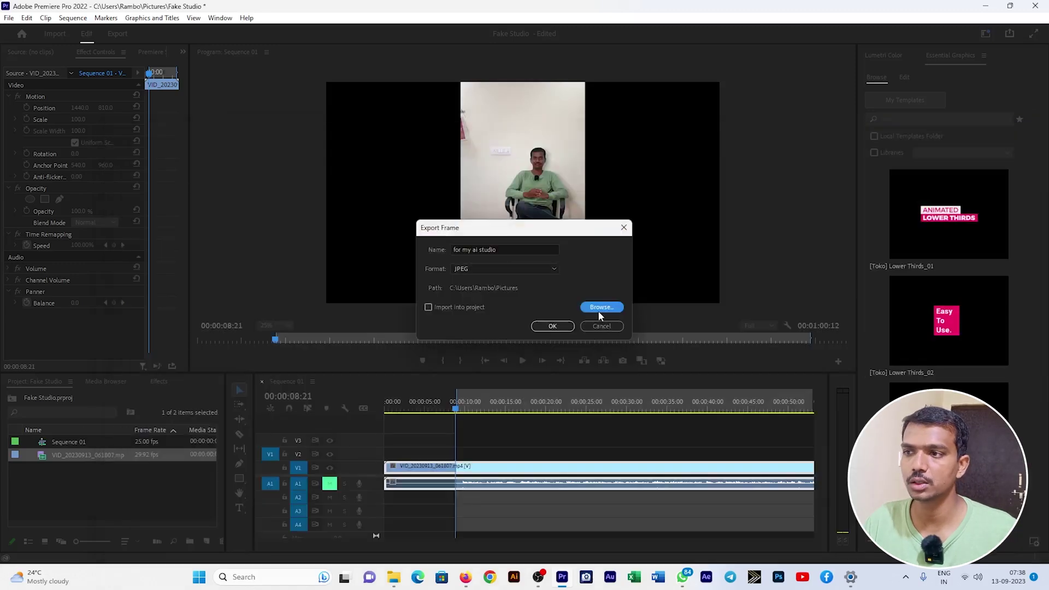
{"action": "left_click", "coordinate": [553, 327]}
Switch to Firefox and open the Generative fill tool on the Adobe Firefly site
{"action": "left_click", "coordinate": [462, 582]}
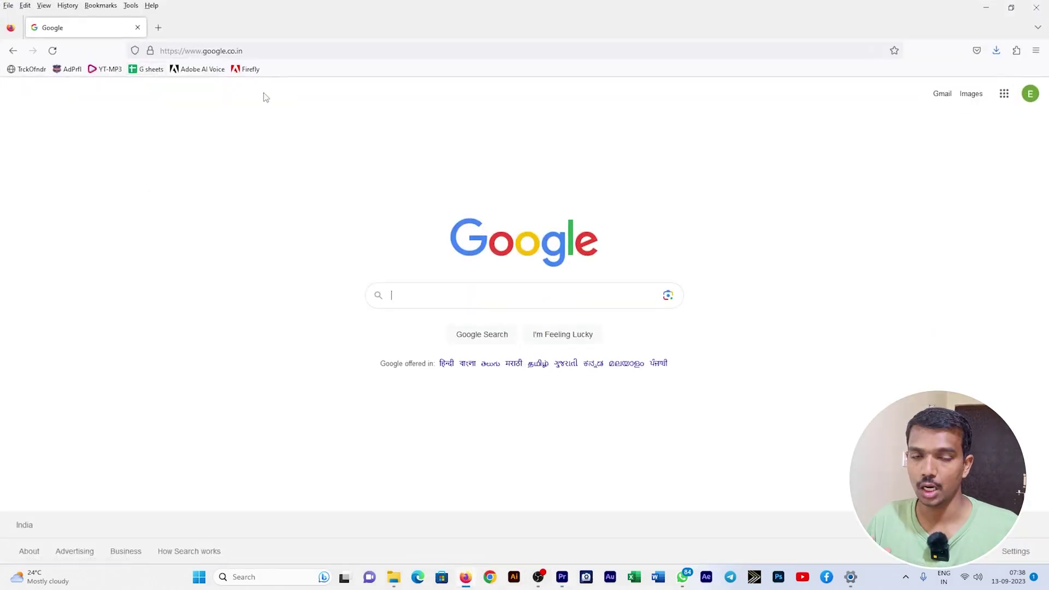
{"action": "left_click", "coordinate": [246, 69]}
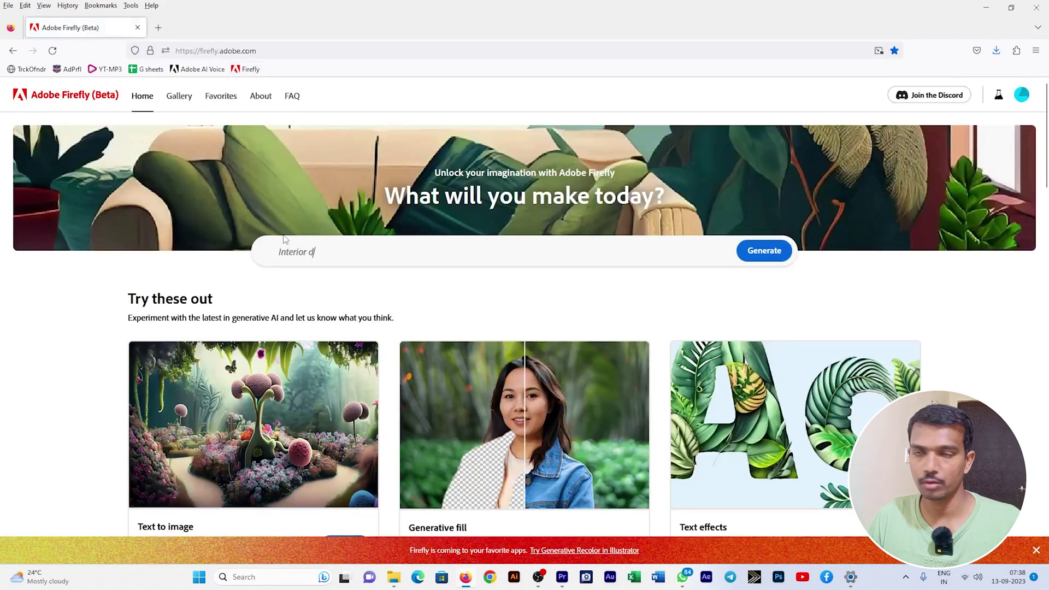
{"action": "scroll", "coordinate": [24, 297], "scroll_direction": "down", "scroll_amount": 1}
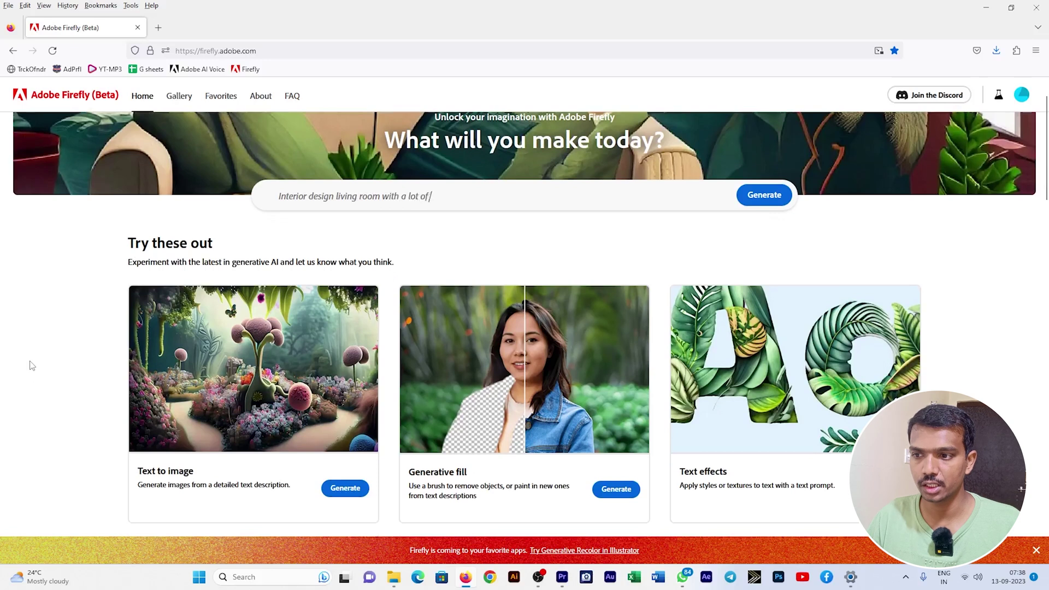
{"action": "scroll", "coordinate": [38, 348], "scroll_direction": "down", "scroll_amount": 1}
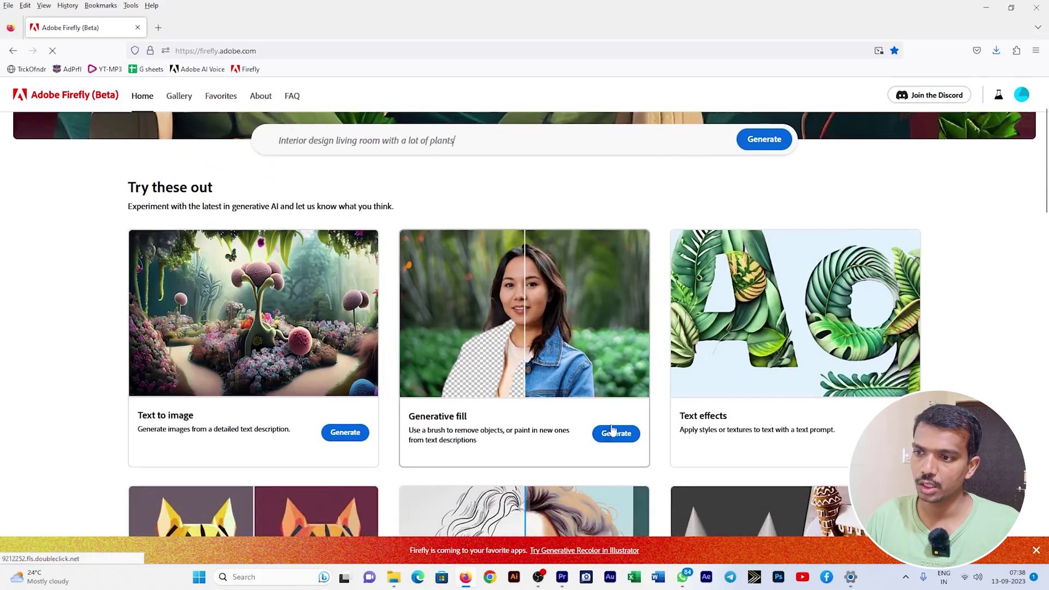
{"action": "left_click", "coordinate": [482, 418]}
Upload the "for my ai studio" image from the Pictures folder into Generative fill
{"action": "left_click", "coordinate": [522, 221]}
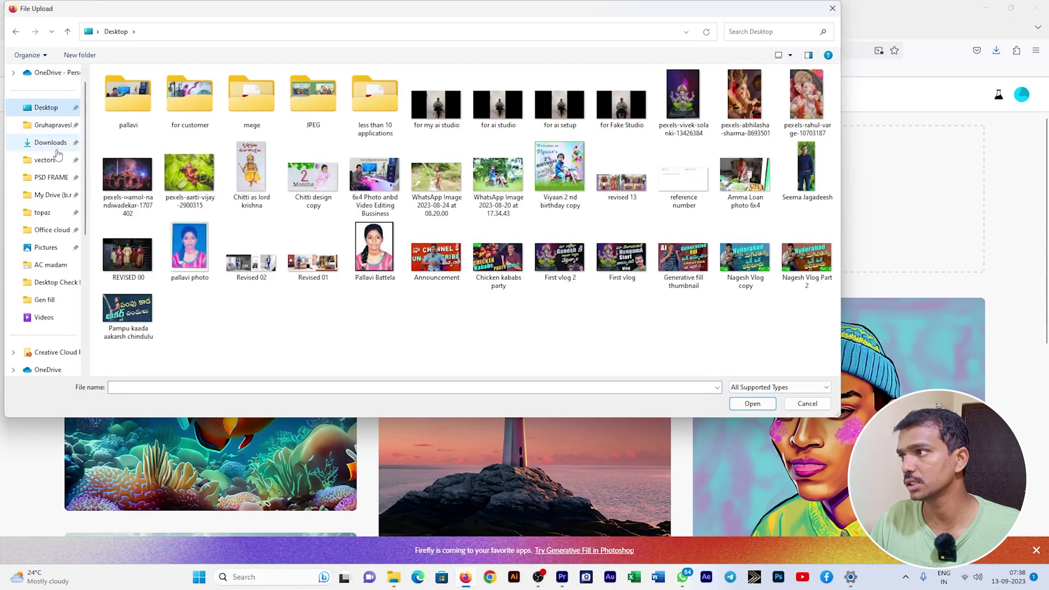
{"action": "left_click", "coordinate": [47, 247]}
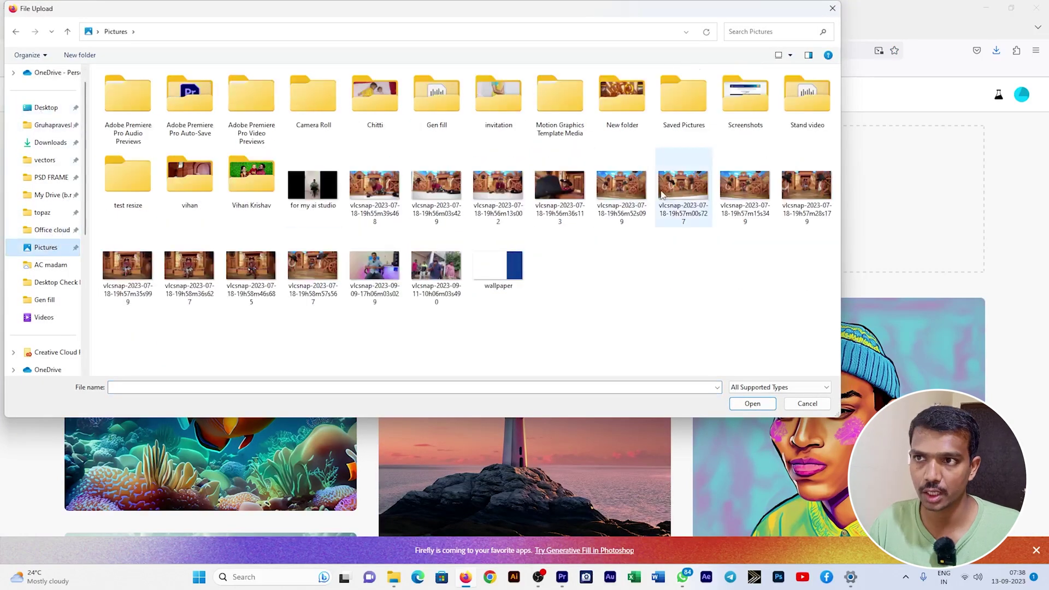
{"action": "double_click", "coordinate": [320, 200]}
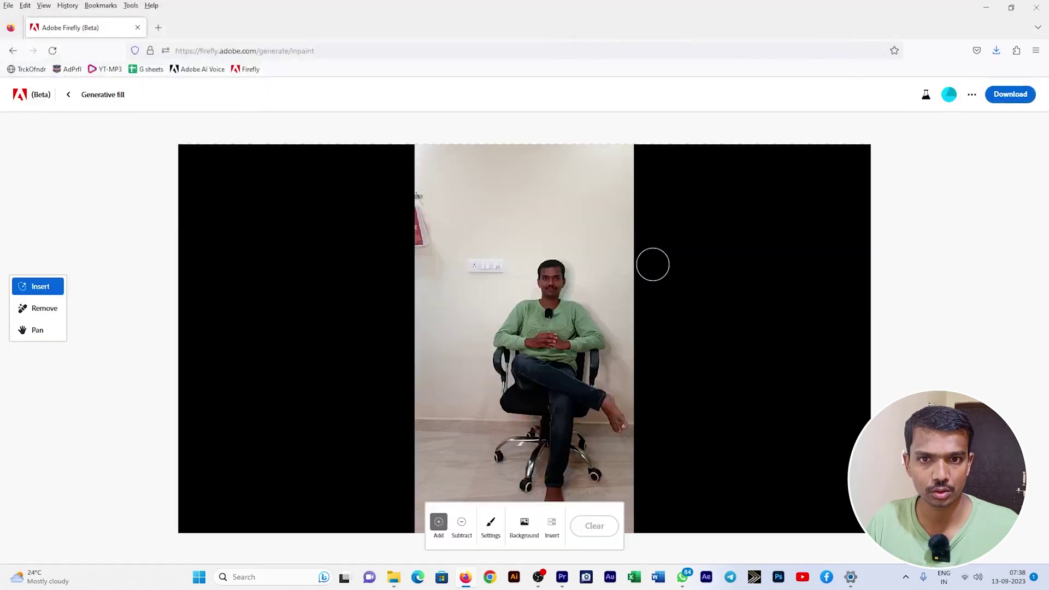
Brush away the black areas on both sides of the photo using the Remove tool with an enlarged brush
{"action": "scroll", "coordinate": [650, 263], "scroll_direction": "down", "scroll_amount": 3}
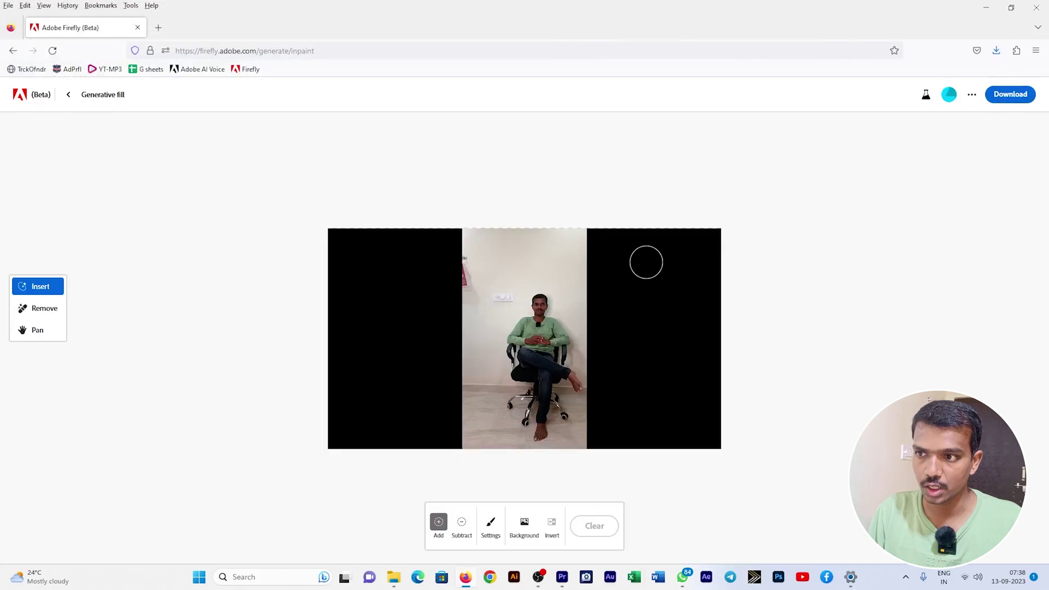
{"action": "scroll", "coordinate": [539, 363], "scroll_direction": "down", "scroll_amount": 2}
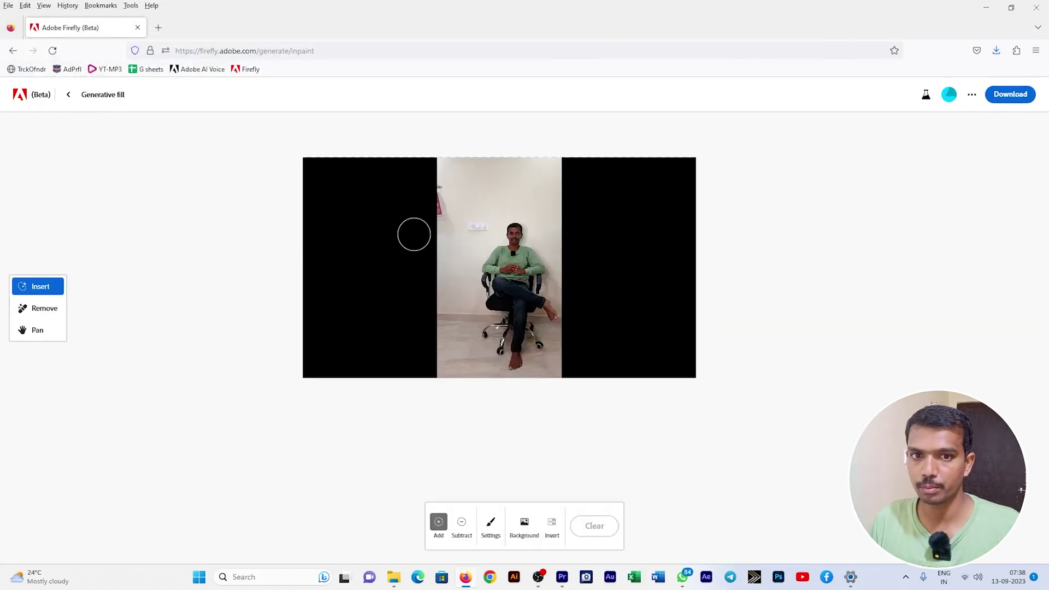
{"action": "left_click", "coordinate": [46, 310]}
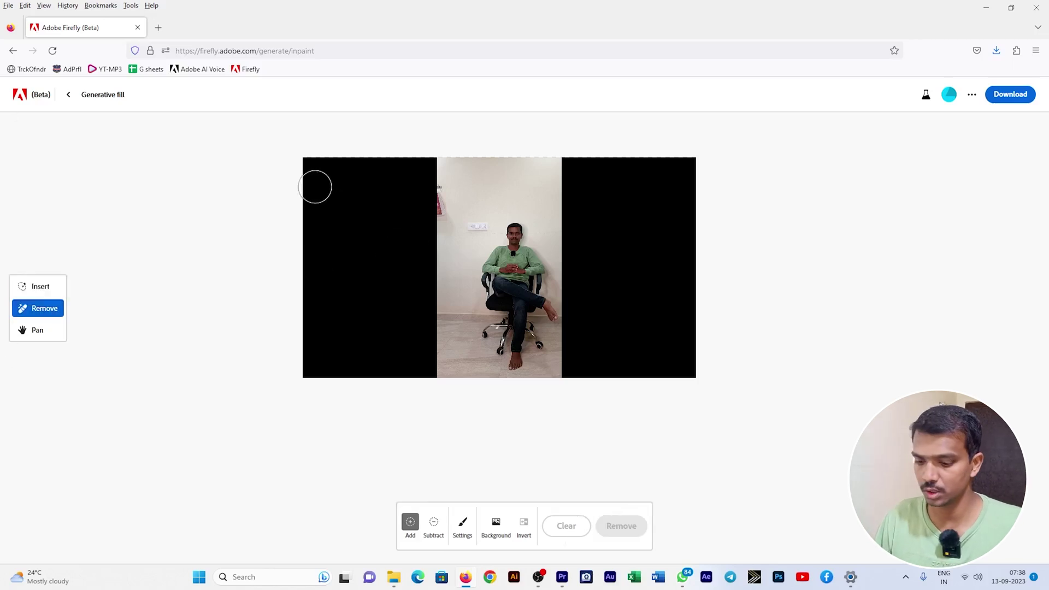
{"action": "key", "text": "bracketright"}
{"action": "key", "text": "bracketright"}
{"action": "key", "text": "bracketright"}
{"action": "key", "text": "bracketright"}
{"action": "key", "text": "bracketright"}
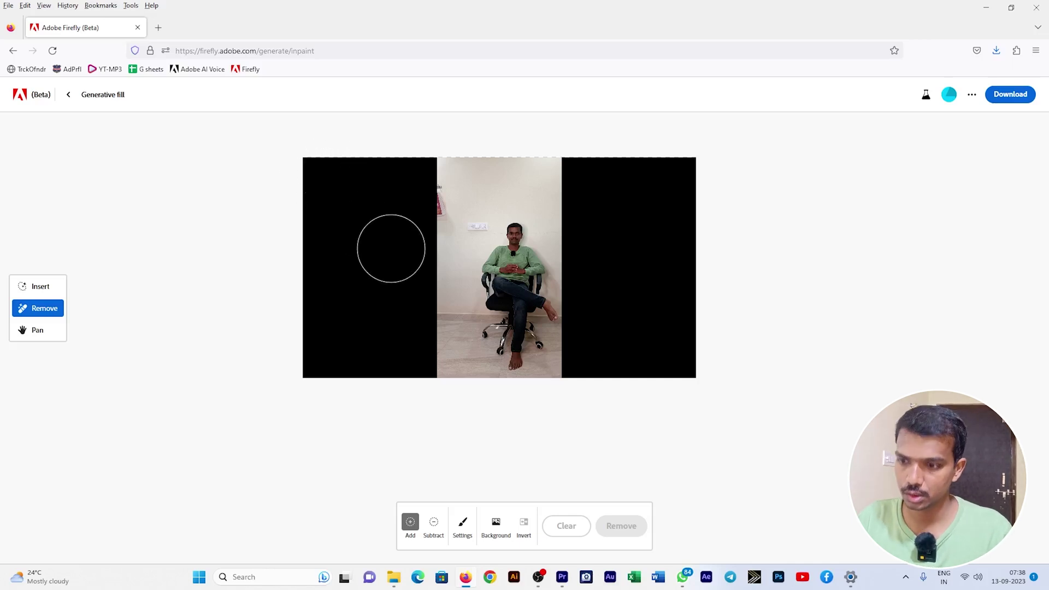
{"action": "left_click", "coordinate": [463, 526]}
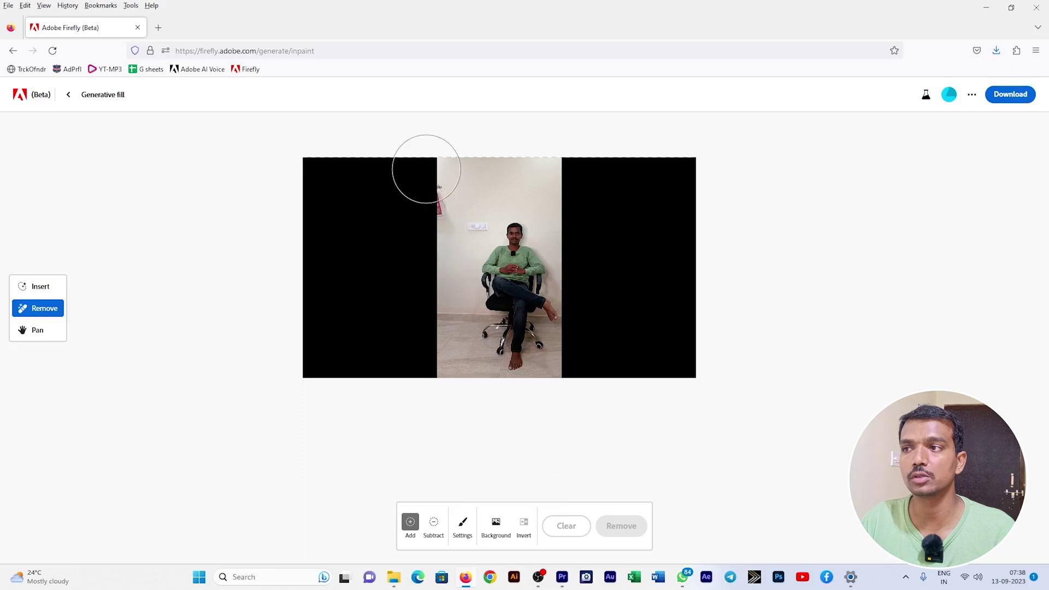
{"action": "mouse_move", "coordinate": [415, 153]}
{"action": "left_mouse_down"}
{"action": "mouse_move", "coordinate": [417, 381]}
{"action": "mouse_move", "coordinate": [415, 336]}
{"action": "mouse_move", "coordinate": [394, 281]}
{"action": "mouse_move", "coordinate": [416, 202]}
{"action": "mouse_move", "coordinate": [372, 168]}
{"action": "mouse_move", "coordinate": [363, 391]}
{"action": "mouse_move", "coordinate": [284, 178]}
{"action": "mouse_move", "coordinate": [310, 356]}
{"action": "mouse_move", "coordinate": [326, 379]}
{"action": "left_mouse_up"}
{"action": "mouse_move", "coordinate": [583, 152]}
{"action": "left_mouse_down"}
{"action": "mouse_move", "coordinate": [685, 184]}
{"action": "mouse_move", "coordinate": [708, 349]}
{"action": "mouse_move", "coordinate": [690, 412]}
{"action": "mouse_move", "coordinate": [658, 364]}
{"action": "mouse_move", "coordinate": [615, 170]}
{"action": "mouse_move", "coordinate": [628, 355]}
{"action": "mouse_move", "coordinate": [614, 381]}
{"action": "mouse_move", "coordinate": [593, 170]}
{"action": "mouse_move", "coordinate": [688, 247]}
{"action": "mouse_move", "coordinate": [696, 358]}
{"action": "left_mouse_up"}
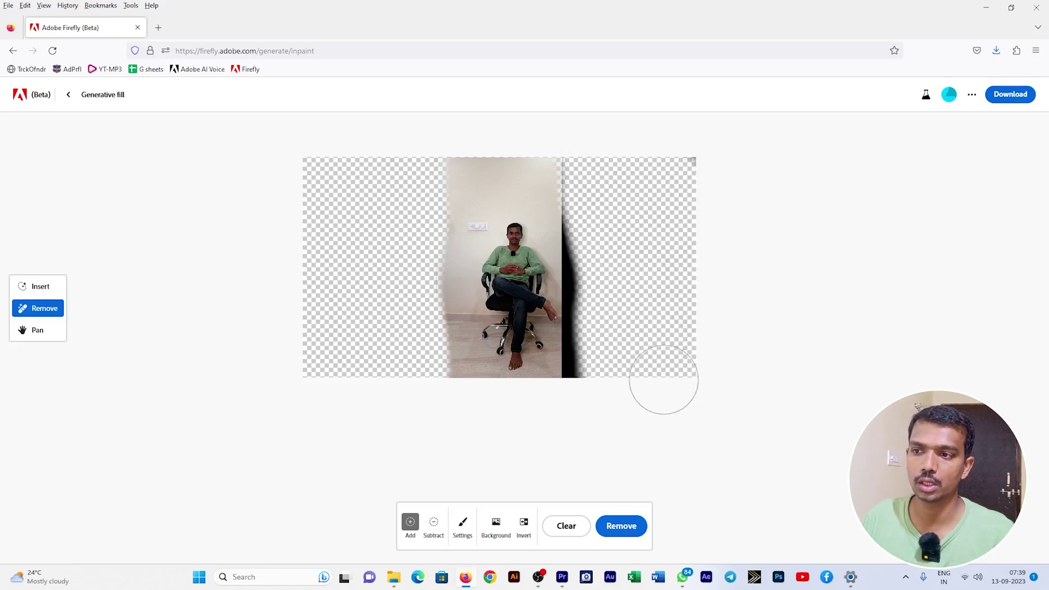
Erase the upper part of the leftover black strip along the photo's right edge, beside the seated man's head and shoulder
{"action": "key", "text": "ctrl+equal"}
{"action": "key", "text": "ctrl+equal"}
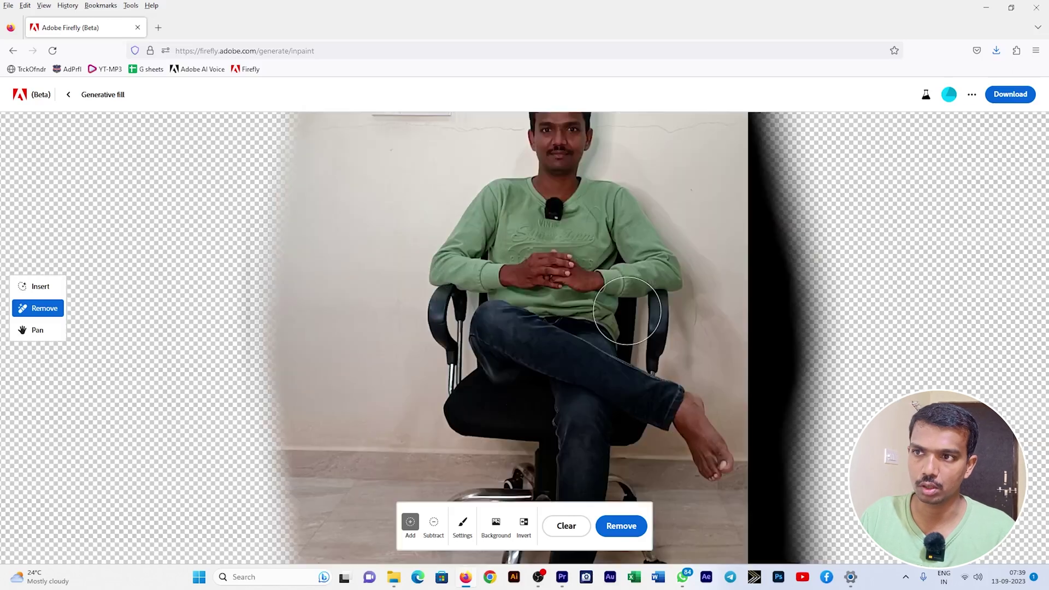
{"action": "key", "text": "h"}
{"action": "left_click_drag", "start_coordinate": [740, 286], "coordinate": [449, 350]}
{"action": "key", "text": "r"}
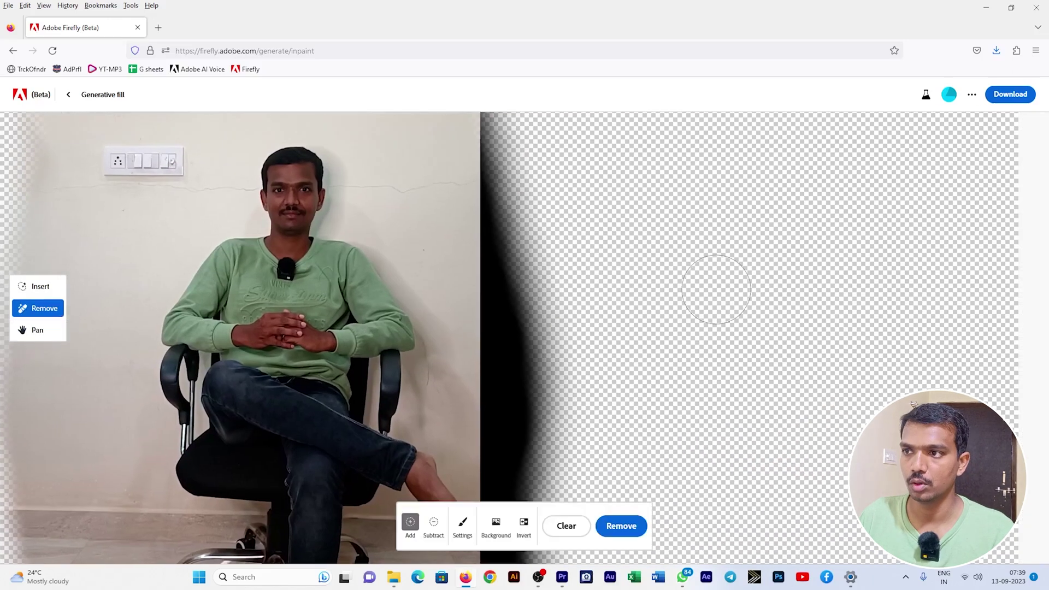
{"action": "key", "text": "h"}
{"action": "left_click_drag", "start_coordinate": [506, 197], "coordinate": [396, 288]}
{"action": "key", "text": "r"}
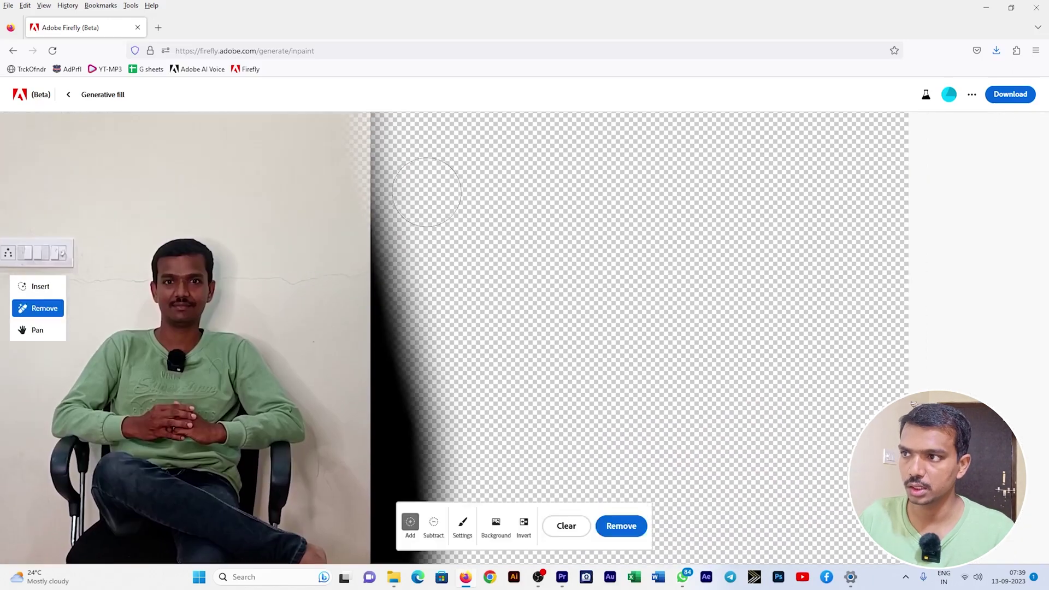
{"action": "mouse_move", "coordinate": [368, 250]}
{"action": "left_mouse_down"}
{"action": "mouse_move", "coordinate": [426, 235]}
{"action": "mouse_move", "coordinate": [322, 301]}
{"action": "left_mouse_up"}
{"action": "left_click", "coordinate": [433, 523]}
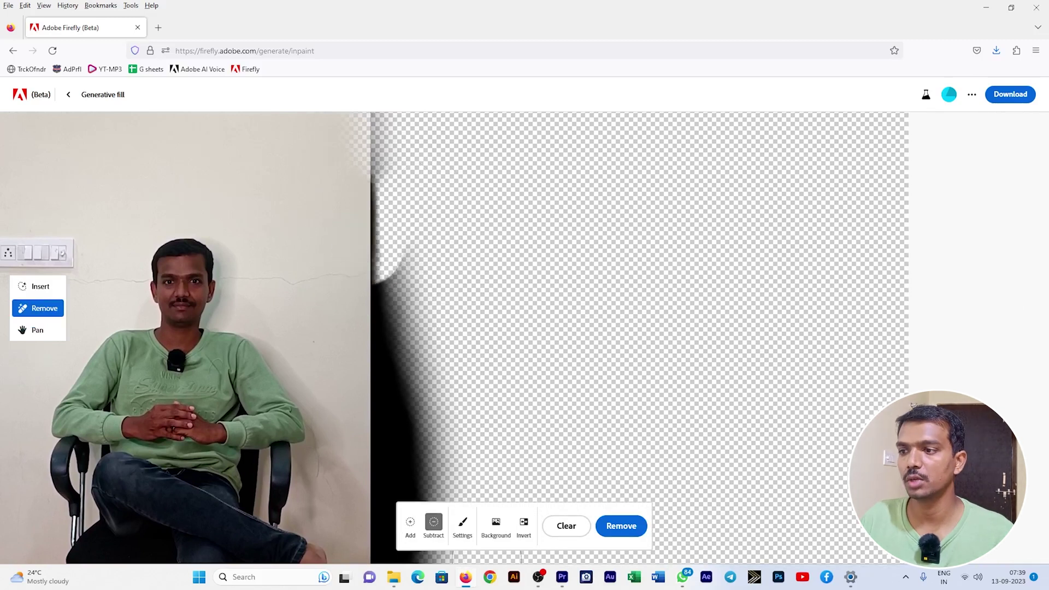
{"action": "left_click", "coordinate": [410, 523]}
{"action": "left_click", "coordinate": [463, 525]}
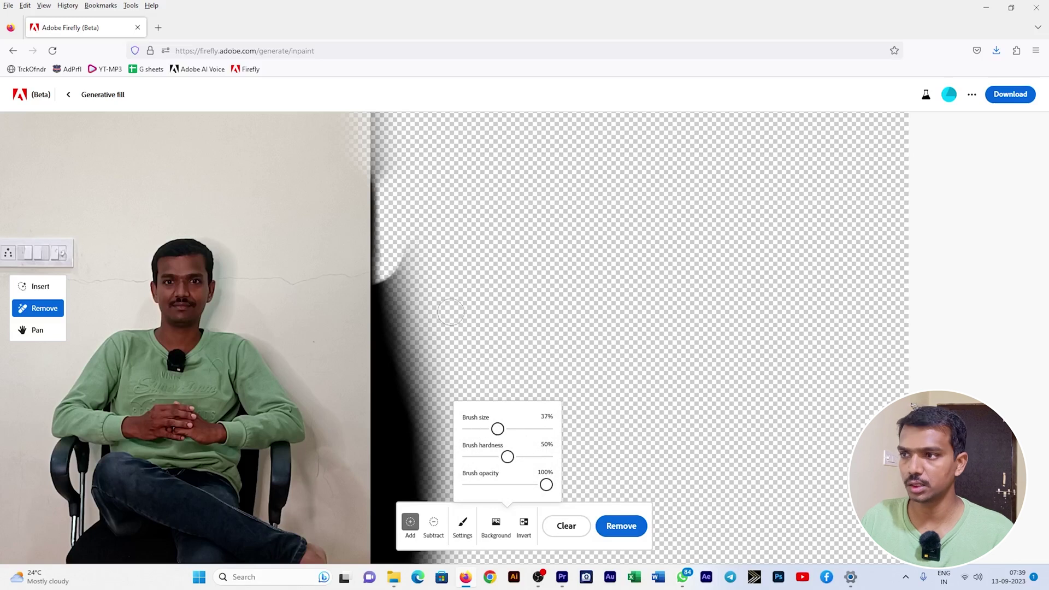
{"action": "mouse_move", "coordinate": [386, 180]}
{"action": "left_mouse_down"}
{"action": "mouse_move", "coordinate": [379, 222]}
{"action": "mouse_move", "coordinate": [376, 182]}
{"action": "mouse_move", "coordinate": [413, 349]}
{"action": "mouse_move", "coordinate": [386, 254]}
{"action": "mouse_move", "coordinate": [397, 415]}
{"action": "left_mouse_up"}
Erase the lower part of the right-edge black strip beside the chair, and restore the masked area around the man's foot
{"action": "key", "text": "h"}
{"action": "left_click_drag", "start_coordinate": [418, 401], "coordinate": [301, 243]}
{"action": "left_click_drag", "start_coordinate": [299, 205], "coordinate": [321, 395]}
{"action": "mouse_move", "coordinate": [289, 225]}
{"action": "left_mouse_down"}
{"action": "mouse_move", "coordinate": [261, 388]}
{"action": "mouse_move", "coordinate": [260, 539]}
{"action": "mouse_move", "coordinate": [274, 414]}
{"action": "left_mouse_up"}
{"action": "key", "text": "space"}
{"action": "mouse_move", "coordinate": [294, 152]}
{"action": "left_mouse_down"}
{"action": "mouse_move", "coordinate": [300, 216]}
{"action": "mouse_move", "coordinate": [300, 111]}
{"action": "left_mouse_up"}
{"action": "mouse_move", "coordinate": [295, 306]}
{"action": "left_mouse_down"}
{"action": "mouse_move", "coordinate": [322, 276]}
{"action": "mouse_move", "coordinate": [286, 304]}
{"action": "mouse_move", "coordinate": [278, 489]}
{"action": "mouse_move", "coordinate": [315, 380]}
{"action": "mouse_move", "coordinate": [331, 495]}
{"action": "mouse_move", "coordinate": [364, 471]}
{"action": "mouse_move", "coordinate": [356, 117]}
{"action": "left_mouse_up"}
{"action": "scroll", "coordinate": [350, 169], "scroll_direction": "up", "scroll_amount": 3}
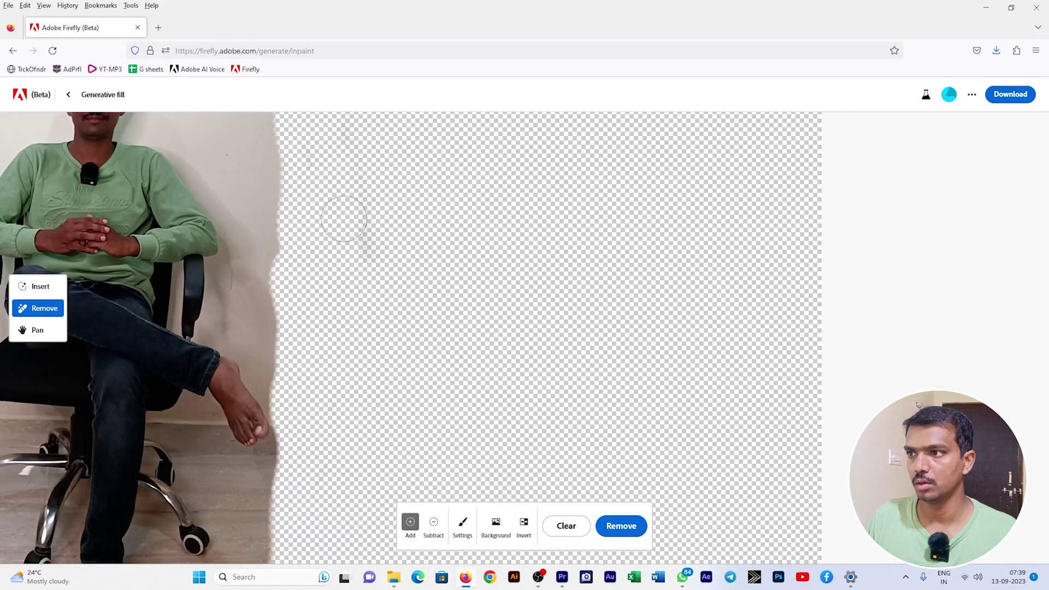
{"action": "left_click", "coordinate": [434, 523]}
{"action": "left_click_drag", "start_coordinate": [248, 425], "coordinate": [244, 418]}
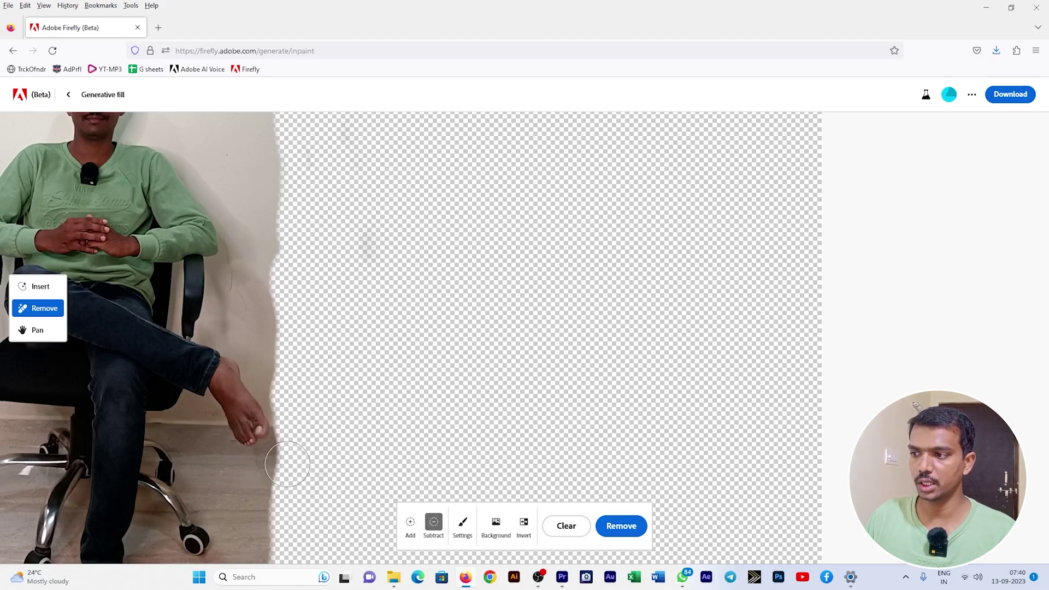
Clean up the remaining black at the top of the photo's right edge and extend the erased area along its left edge
{"action": "scroll", "coordinate": [398, 386], "scroll_direction": "down", "scroll_amount": 3}
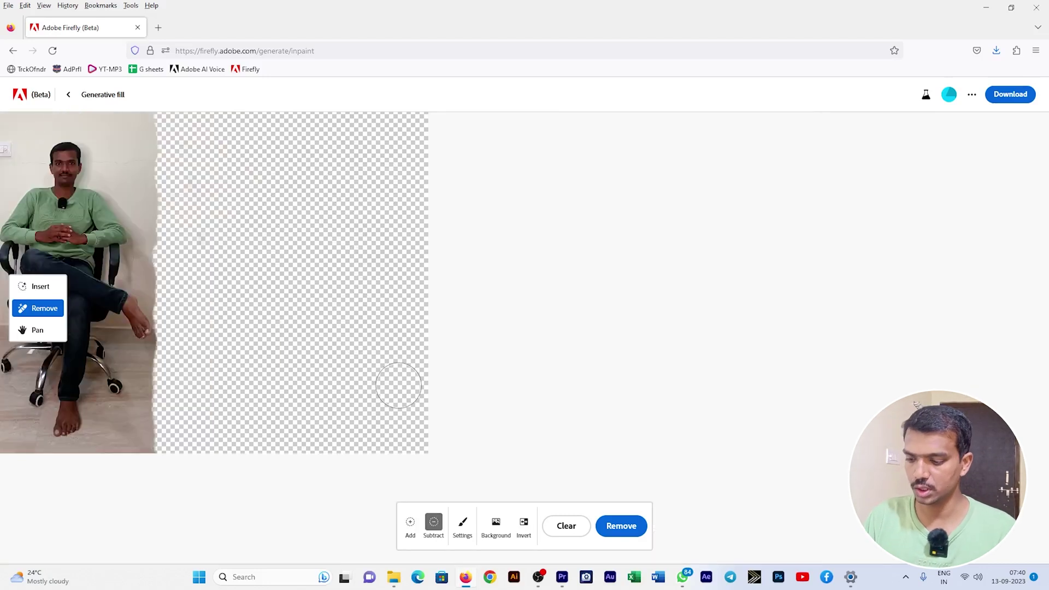
{"action": "key", "text": "h"}
{"action": "mouse_move", "coordinate": [318, 351]}
{"action": "left_mouse_down"}
{"action": "mouse_move", "coordinate": [598, 457]}
{"action": "mouse_move", "coordinate": [602, 503]}
{"action": "left_mouse_up"}
{"action": "key", "text": "r"}
{"action": "mouse_move", "coordinate": [568, 226]}
{"action": "left_mouse_down"}
{"action": "mouse_move", "coordinate": [551, 159]}
{"action": "mouse_move", "coordinate": [561, 149]}
{"action": "left_mouse_up"}
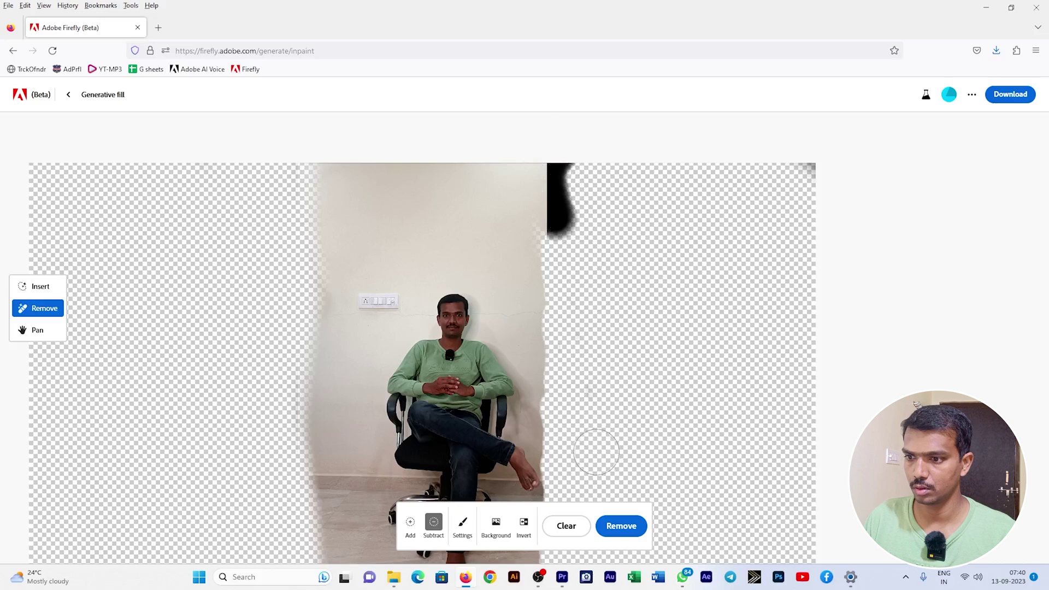
{"action": "left_click", "coordinate": [410, 527]}
{"action": "mouse_move", "coordinate": [554, 274]}
{"action": "left_mouse_down"}
{"action": "mouse_move", "coordinate": [562, 237]}
{"action": "mouse_move", "coordinate": [551, 140]}
{"action": "mouse_move", "coordinate": [581, 176]}
{"action": "left_mouse_up"}
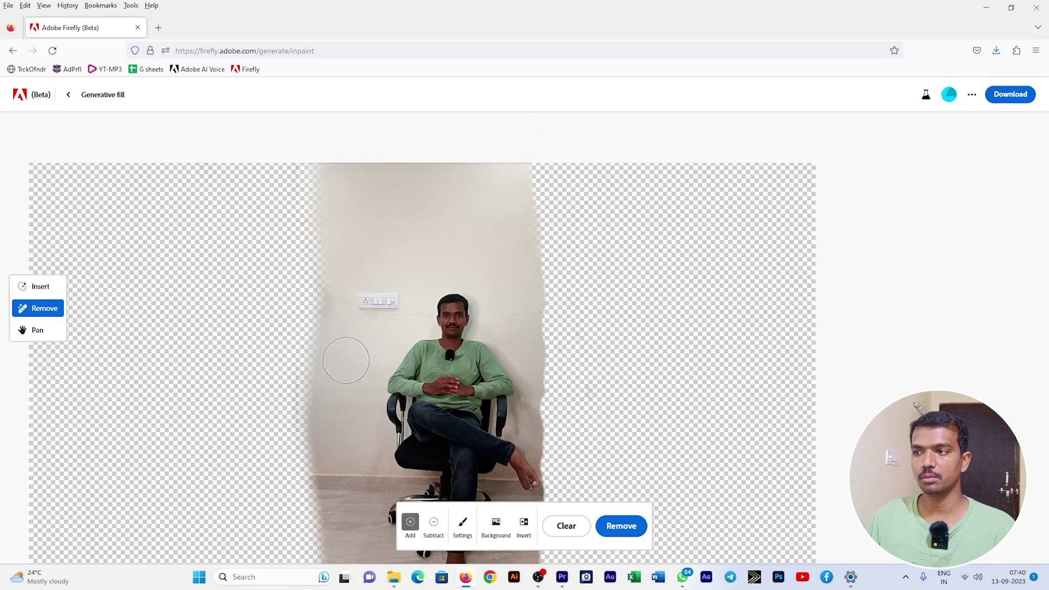
{"action": "mouse_move", "coordinate": [307, 296]}
{"action": "left_mouse_down"}
{"action": "mouse_move", "coordinate": [303, 441]}
{"action": "mouse_move", "coordinate": [284, 483]}
{"action": "left_mouse_up"}
Generate the room background for the erased areas, preview the second and third variations, and request more
{"action": "left_click", "coordinate": [622, 526]}
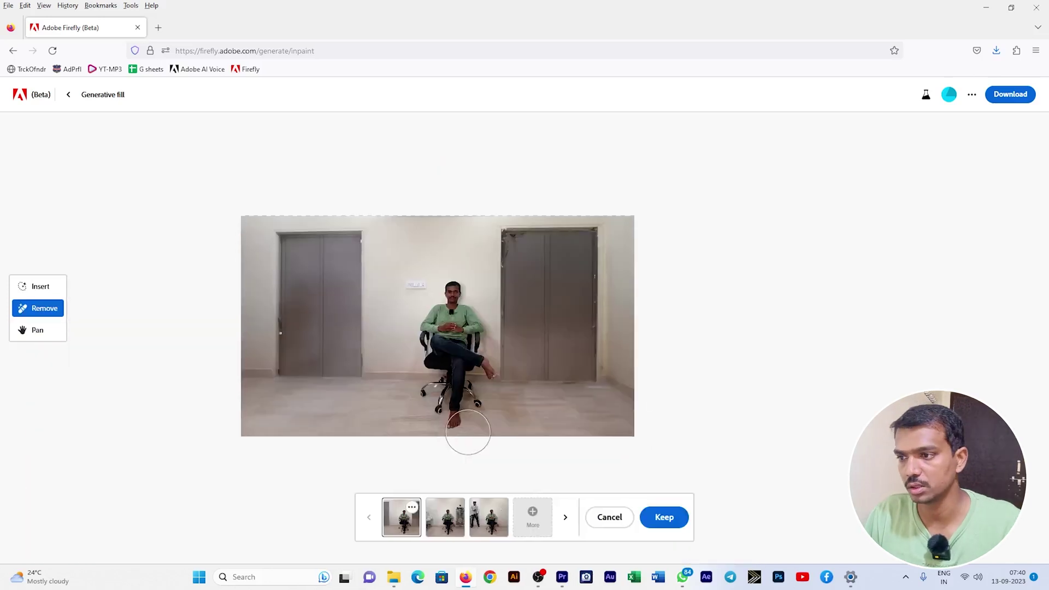
{"action": "left_click", "coordinate": [445, 517]}
{"action": "left_click", "coordinate": [489, 517]}
{"action": "left_click", "coordinate": [533, 517]}
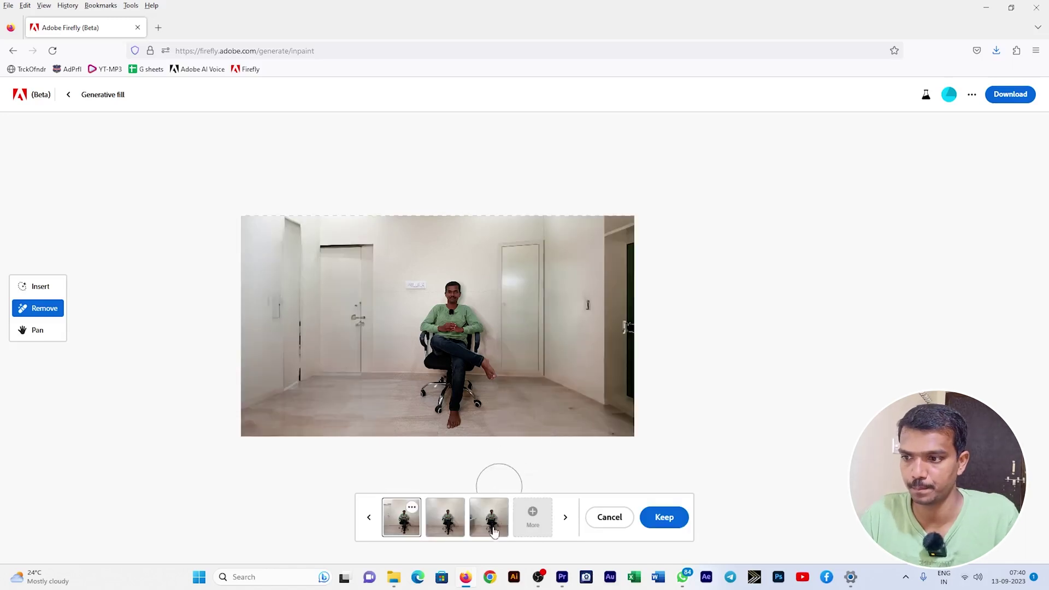
Compare the new room background variations and keep the second one, with the plain empty wall and floor
{"action": "left_click", "coordinate": [448, 523]}
{"action": "left_click", "coordinate": [478, 526]}
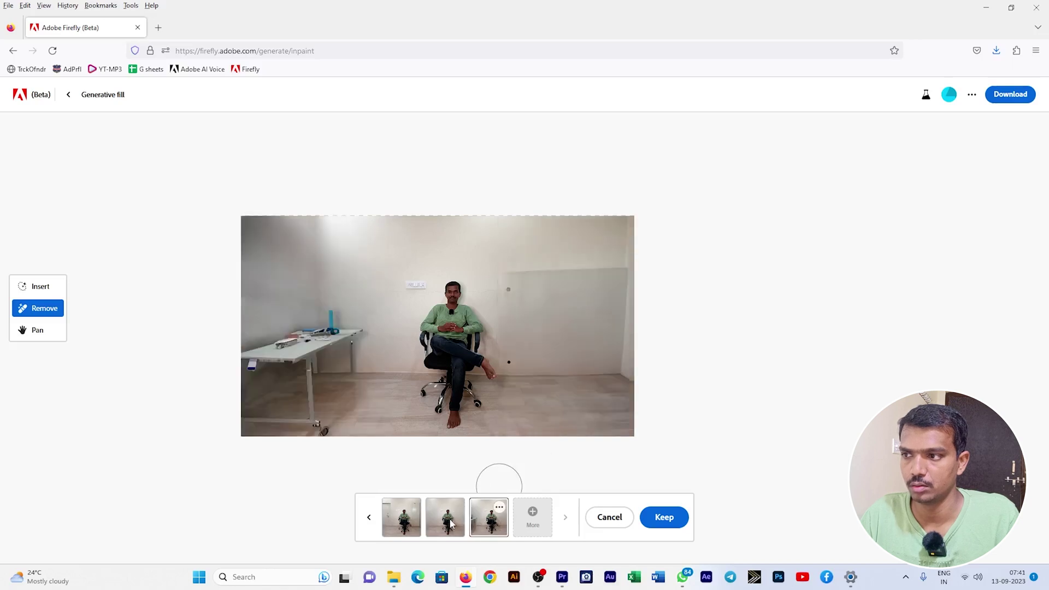
{"action": "left_click", "coordinate": [449, 522]}
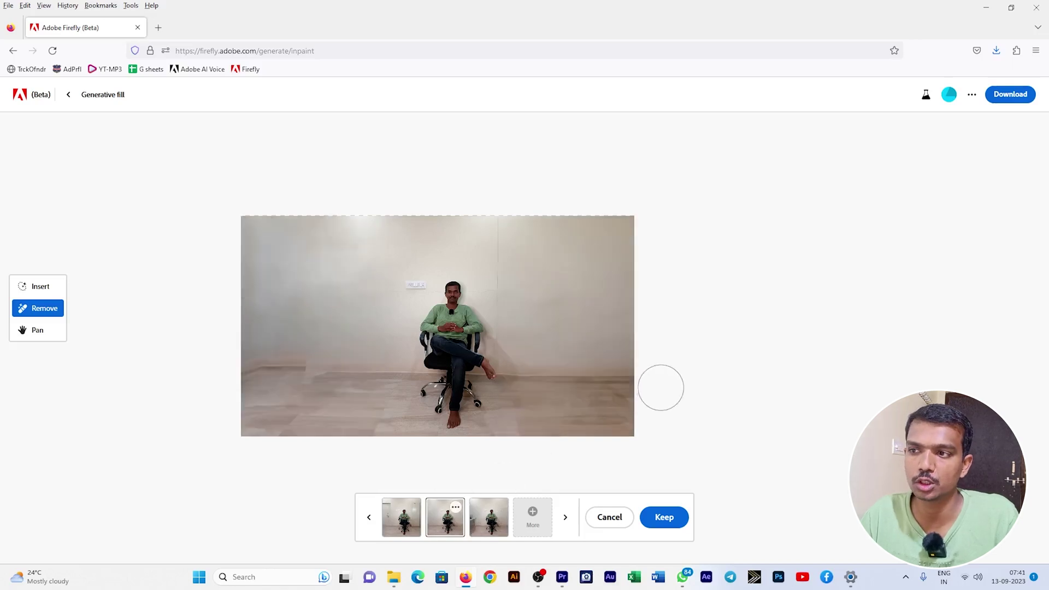
{"action": "left_click", "coordinate": [672, 520]}
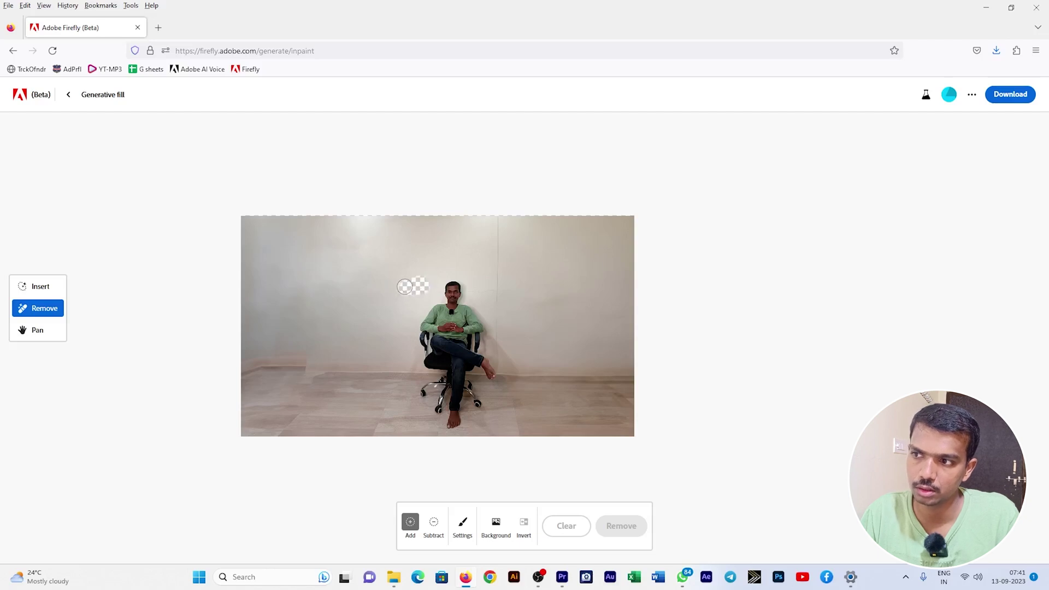
Remove the switchboard beside the man's head and the vertical seam on the wall, keeping the first generated result
{"action": "left_click_drag", "start_coordinate": [405, 286], "coordinate": [405, 287]}
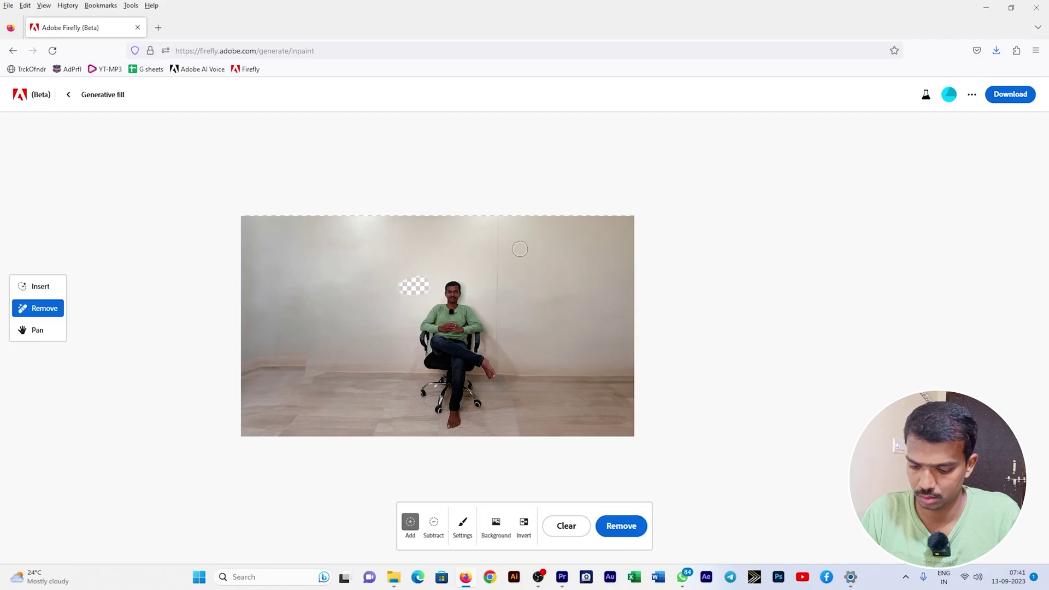
{"action": "scroll", "coordinate": [520, 249], "scroll_direction": "up", "scroll_amount": 3}
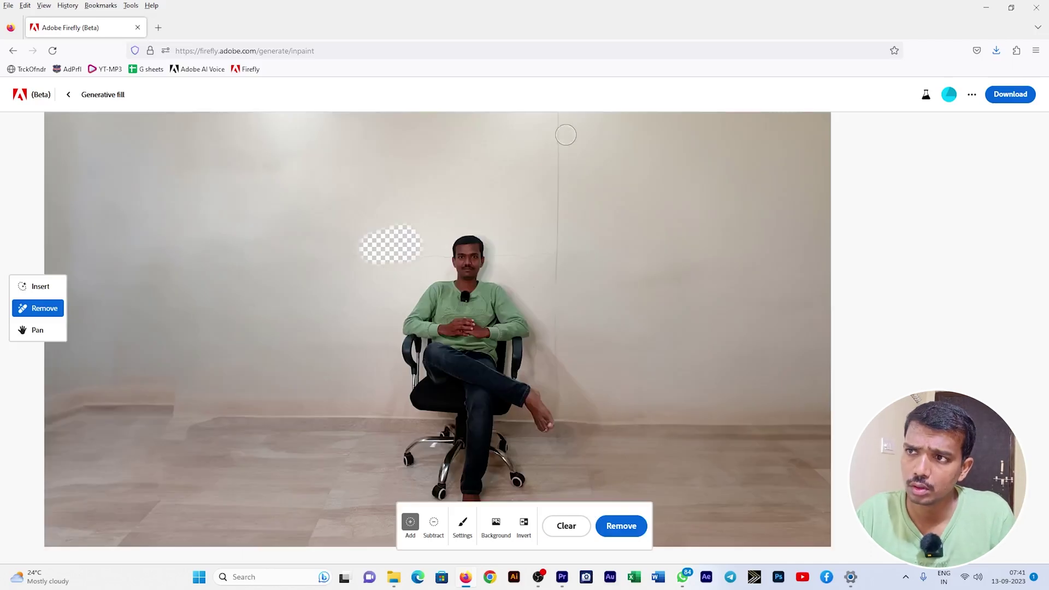
{"action": "left_click_drag", "start_coordinate": [558, 122], "coordinate": [566, 385]}
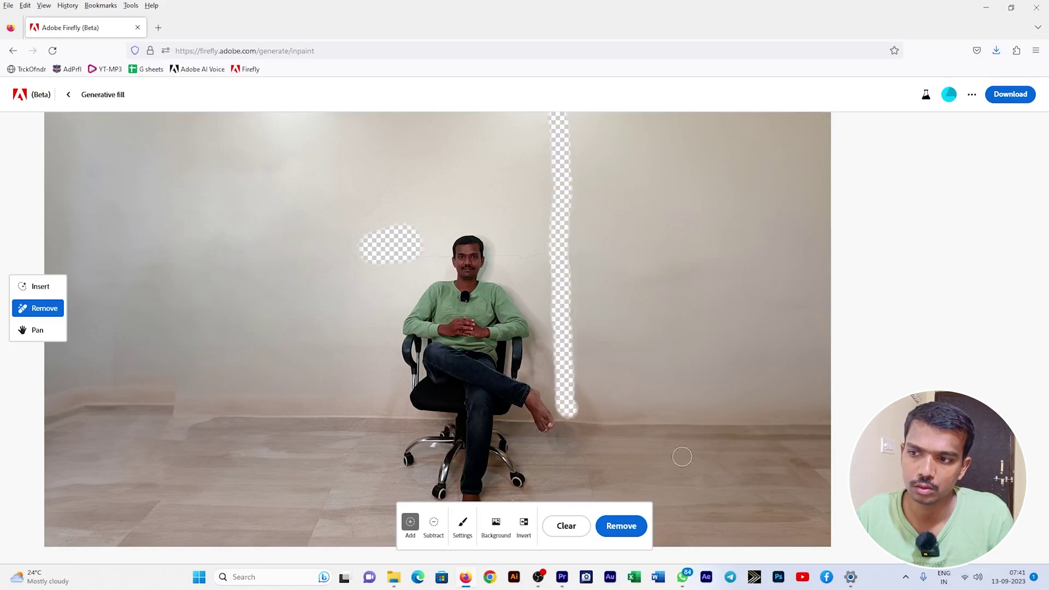
{"action": "left_click", "coordinate": [622, 526]}
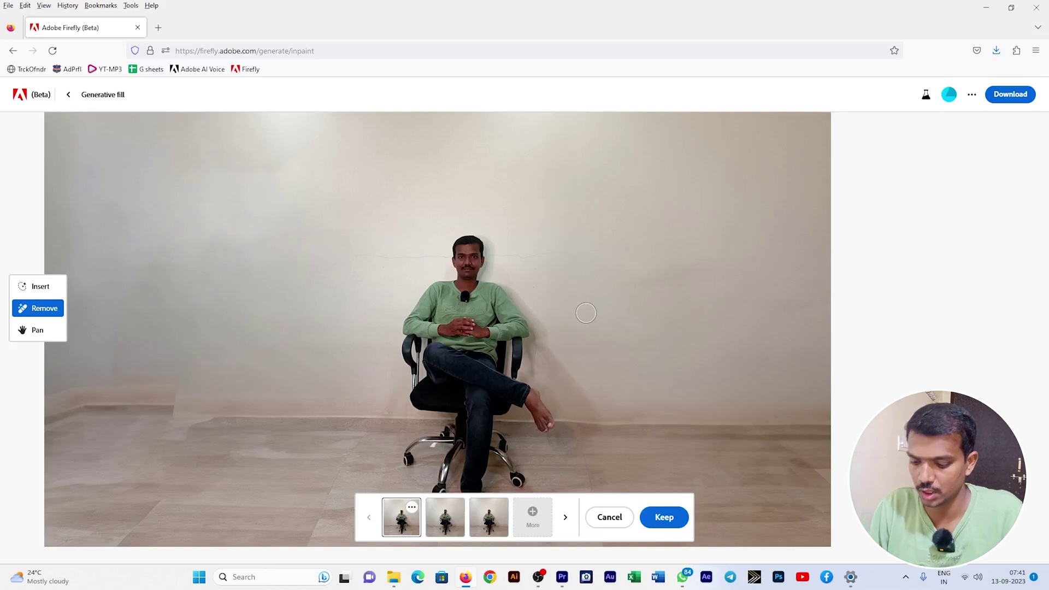
{"action": "scroll", "coordinate": [586, 312], "scroll_direction": "down", "scroll_amount": 2}
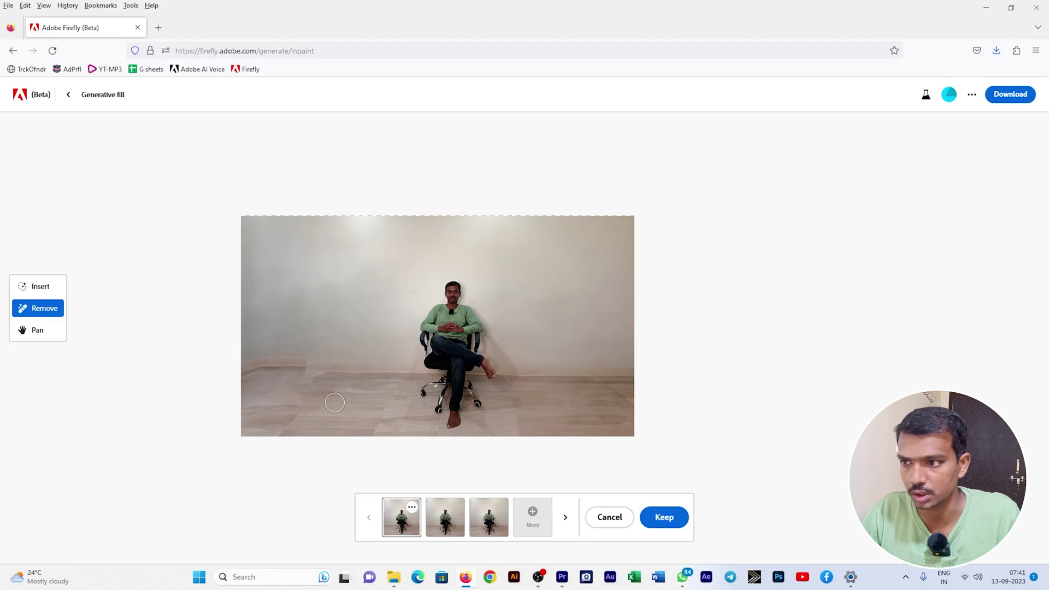
{"action": "left_click", "coordinate": [664, 517]}
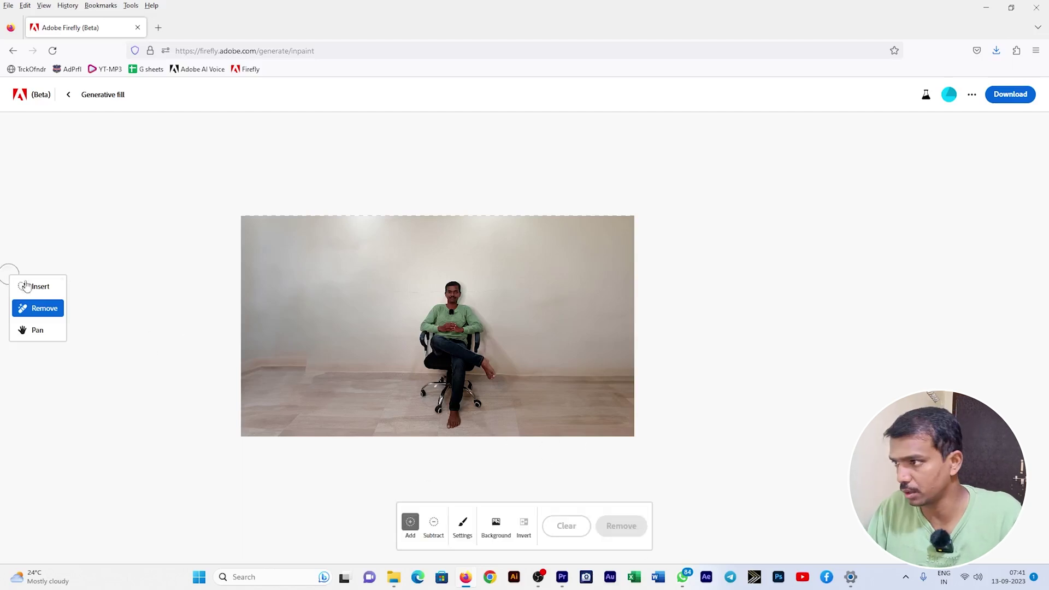
Switch to Insert with a larger brush and erase the whole wall and floor area on the photo's left side
{"action": "left_click", "coordinate": [46, 289]}
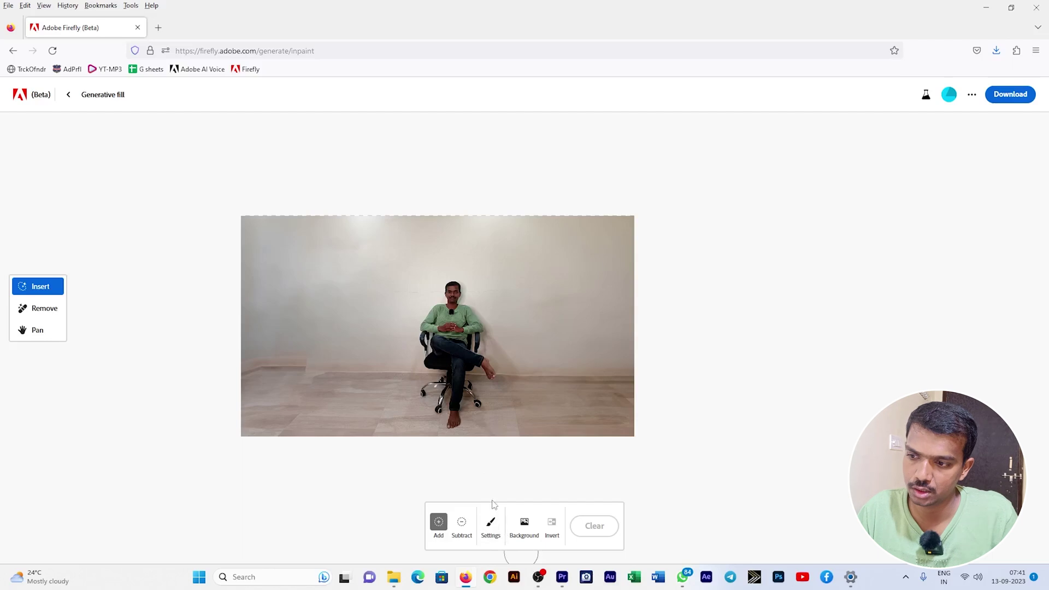
{"action": "left_click", "coordinate": [491, 524]}
{"action": "left_click_drag", "start_coordinate": [534, 428], "coordinate": [579, 429]}
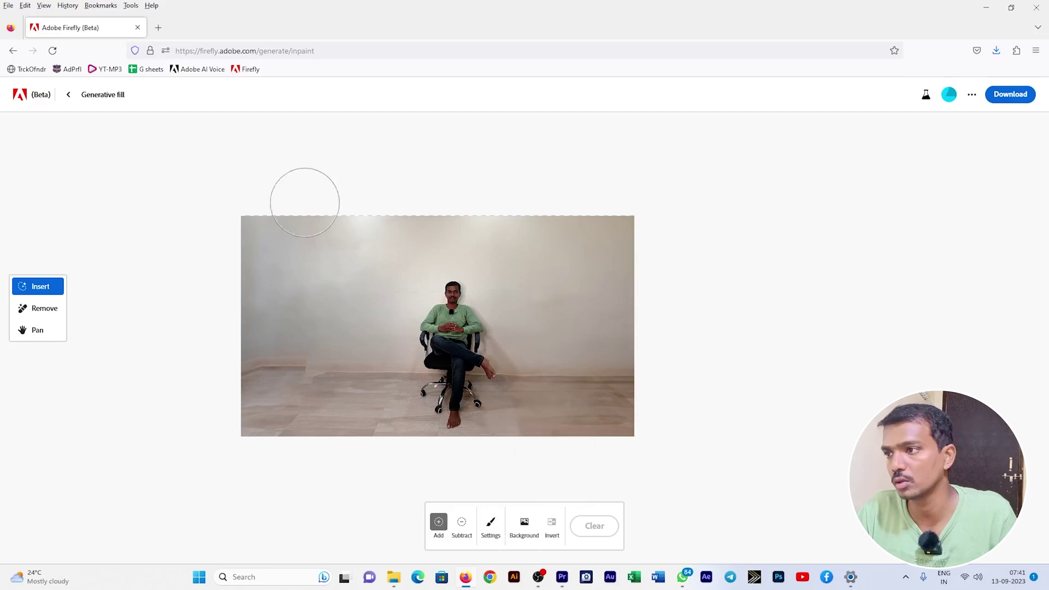
{"action": "mouse_move", "coordinate": [348, 211]}
{"action": "left_mouse_down"}
{"action": "mouse_move", "coordinate": [340, 436]}
{"action": "mouse_move", "coordinate": [348, 290]}
{"action": "mouse_move", "coordinate": [337, 221]}
{"action": "mouse_move", "coordinate": [244, 237]}
{"action": "mouse_move", "coordinate": [263, 454]}
{"action": "mouse_move", "coordinate": [304, 352]}
{"action": "mouse_move", "coordinate": [317, 418]}
{"action": "mouse_move", "coordinate": [343, 421]}
{"action": "mouse_move", "coordinate": [340, 215]}
{"action": "mouse_move", "coordinate": [351, 228]}
{"action": "mouse_move", "coordinate": [342, 415]}
{"action": "left_mouse_up"}
Generate a fill for the erased left side with the prompt "glass balcony with garden view"
{"action": "left_click", "coordinate": [447, 536]}
{"action": "type", "text": "gal"}
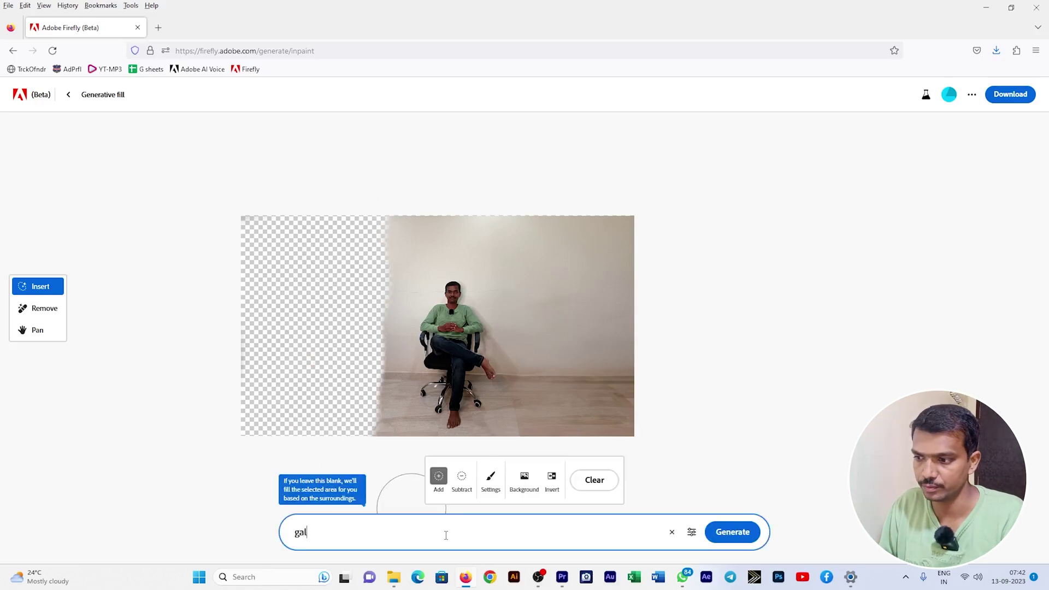
{"action": "type", "text": "jla"}
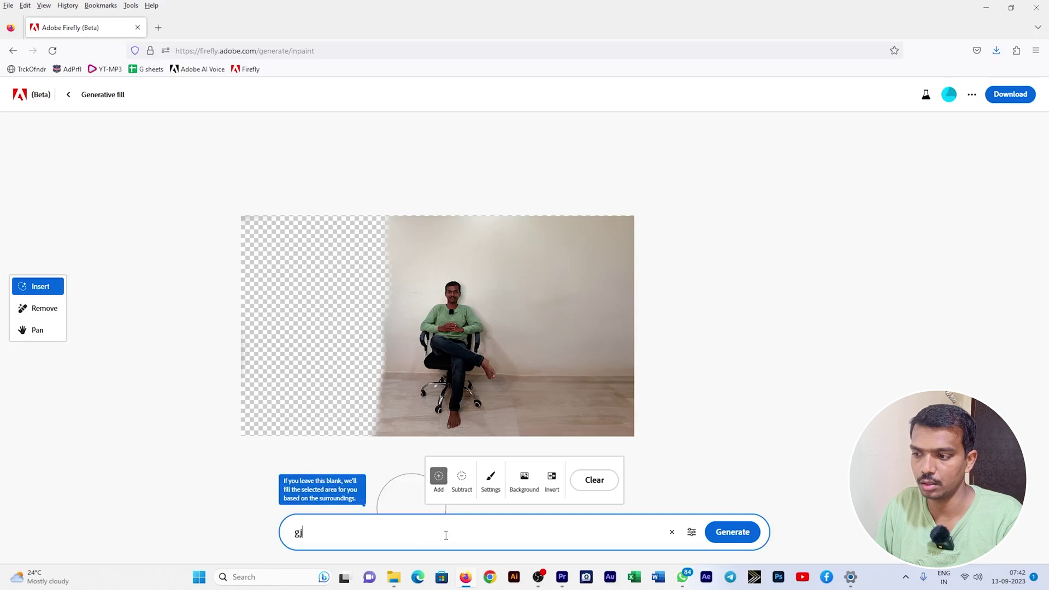
{"action": "type", "text": "balcony w"}
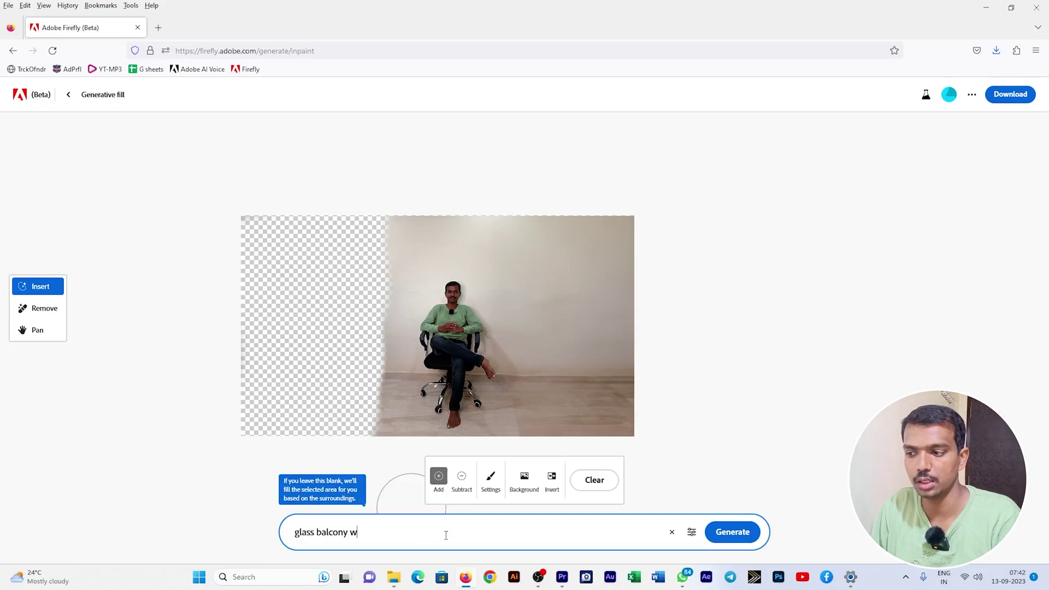
{"action": "type", "text": "road"}
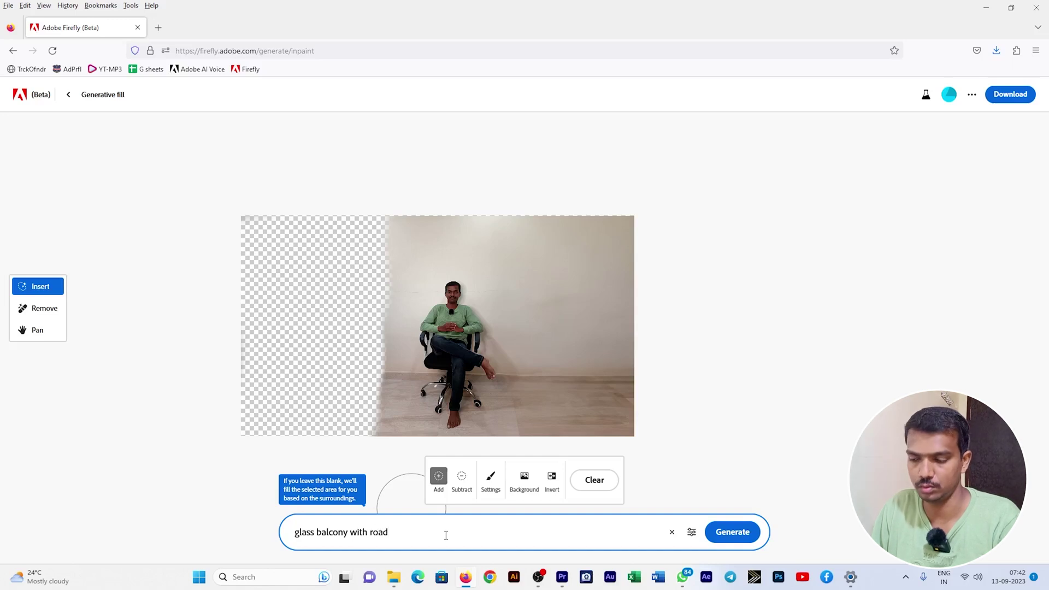
{"action": "key", "text": "BackSpace"}
{"action": "key", "text": "BackSpace"}
{"action": "key", "text": "BackSpace"}
{"action": "type", "text": "garden view"}
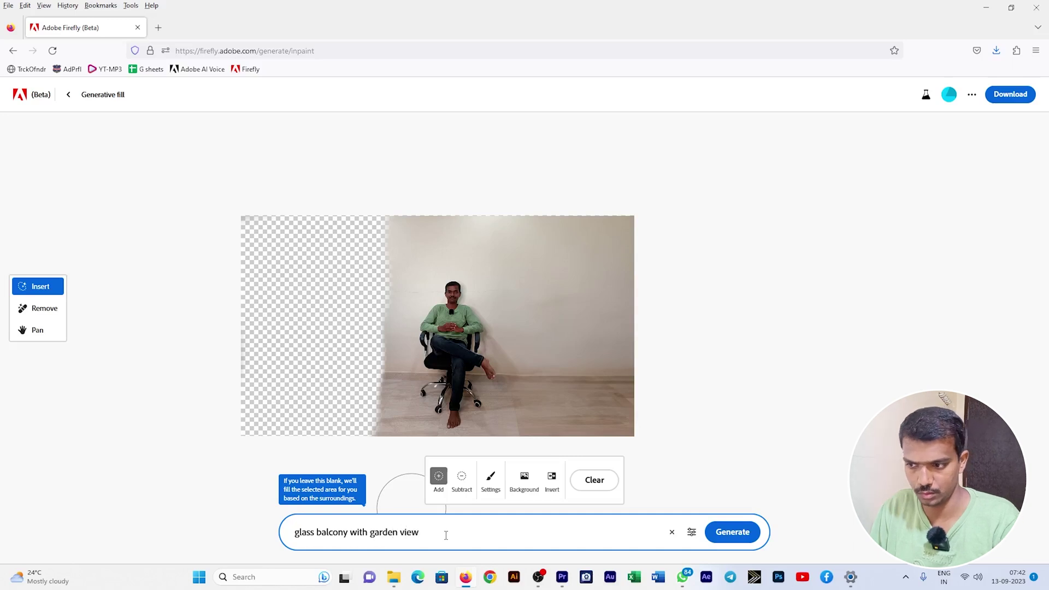
{"action": "key", "text": "Return"}
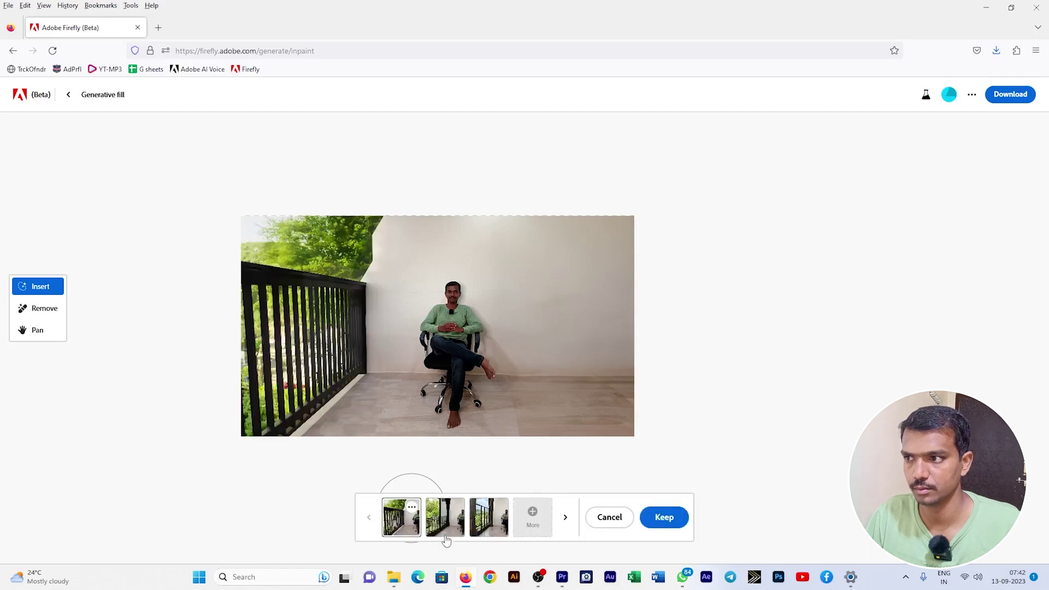
Preview the second and third balcony variations and keep the third, with curtains on both sides of the window
{"action": "left_click", "coordinate": [445, 520]}
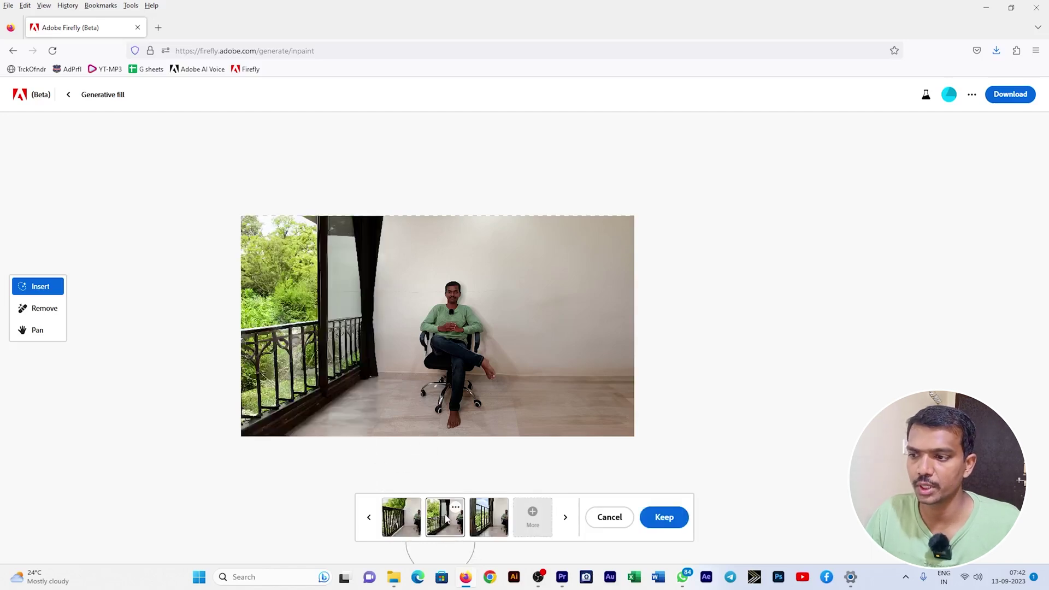
{"action": "left_click", "coordinate": [485, 520]}
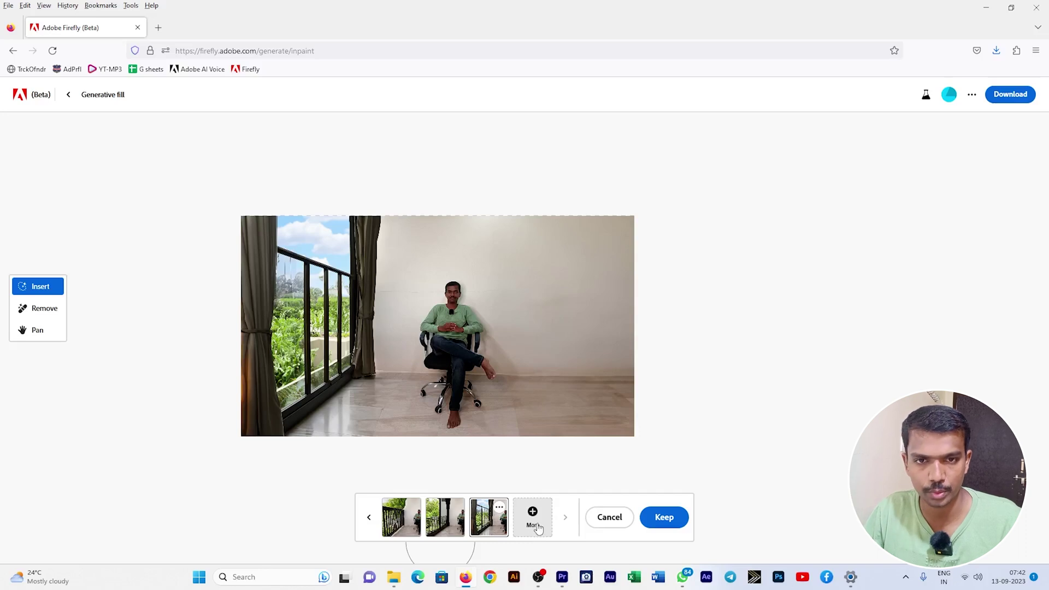
{"action": "left_click", "coordinate": [663, 520]}
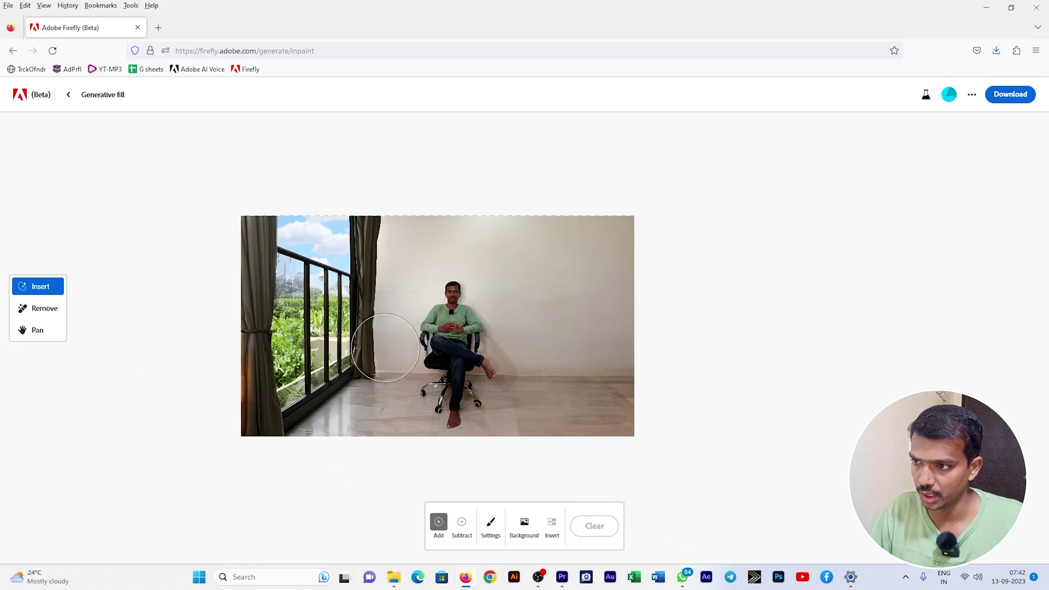
Erase the lower-left area in front of the balcony window and generate a "leather sofa" there
{"action": "mouse_move", "coordinate": [366, 318]}
{"action": "left_mouse_down"}
{"action": "mouse_move", "coordinate": [365, 415]}
{"action": "mouse_move", "coordinate": [229, 447]}
{"action": "mouse_move", "coordinate": [336, 382]}
{"action": "mouse_move", "coordinate": [251, 382]}
{"action": "mouse_move", "coordinate": [328, 333]}
{"action": "mouse_move", "coordinate": [207, 376]}
{"action": "mouse_move", "coordinate": [273, 350]}
{"action": "mouse_move", "coordinate": [222, 368]}
{"action": "left_mouse_up"}
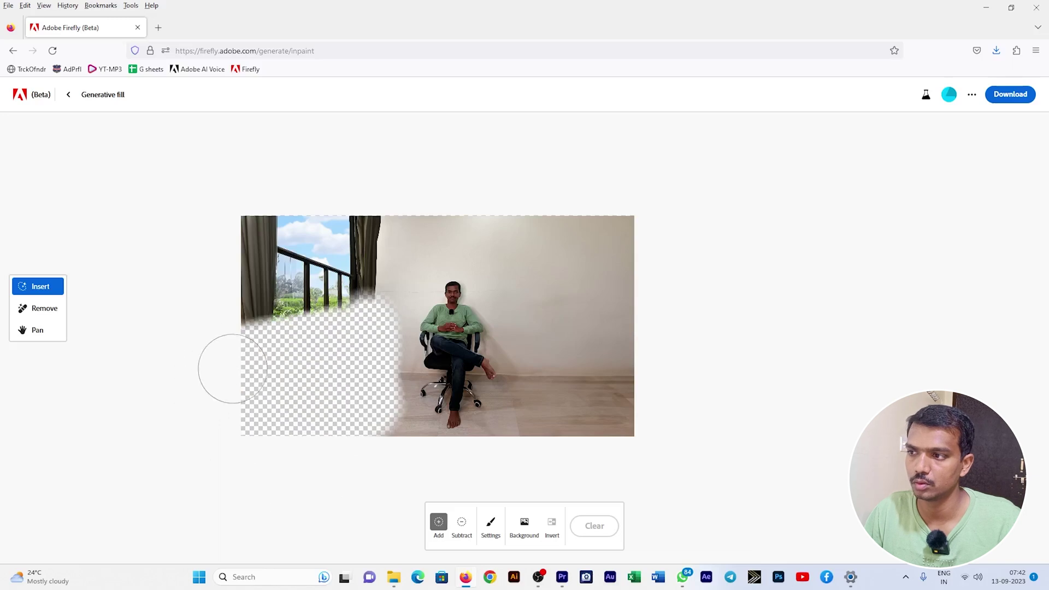
{"action": "left_click", "coordinate": [422, 537]}
{"action": "type", "text": "sofa"}
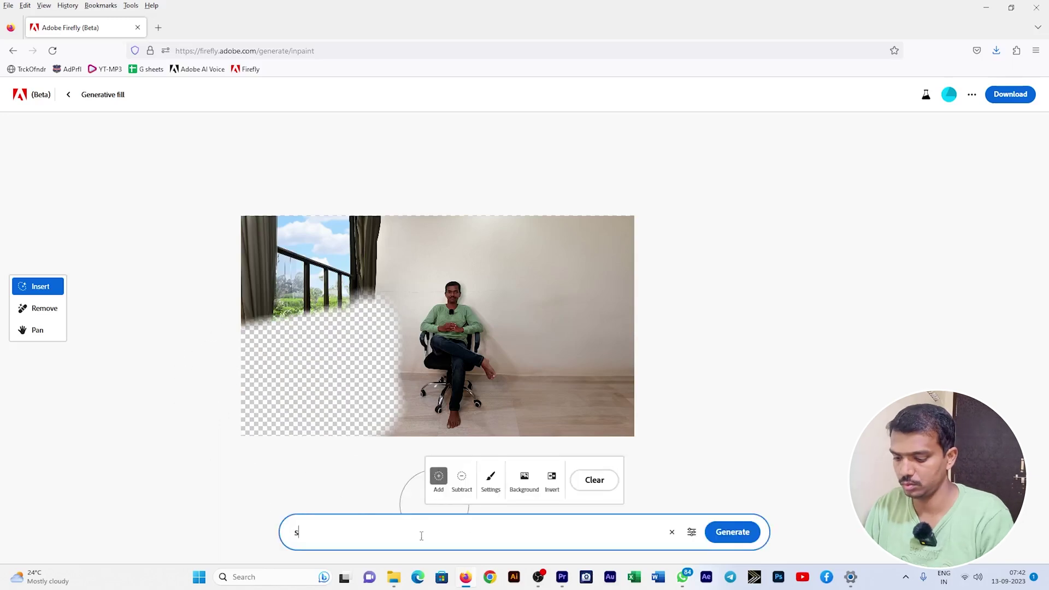
{"action": "key", "text": "Home"}
{"action": "type", "text": "leather"}
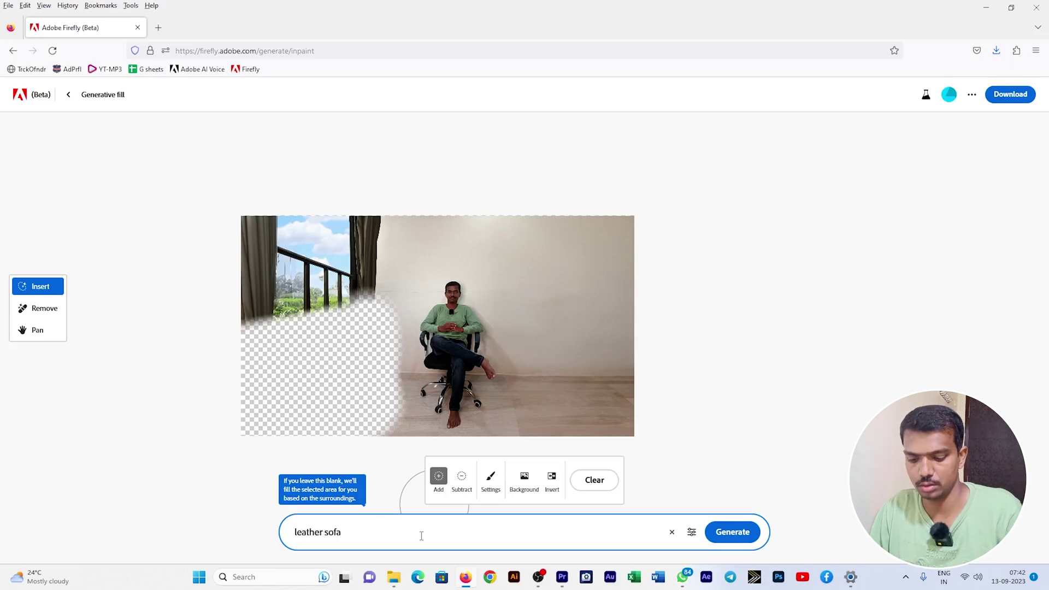
{"action": "key", "text": "Return"}
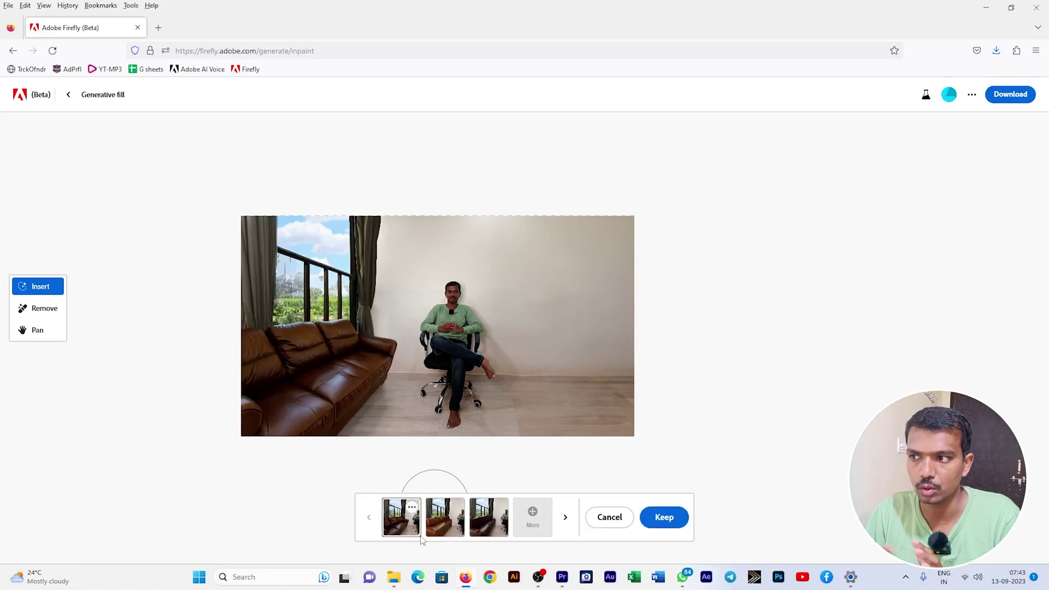
Compare the second and third sofa variations and keep the second, the lighter tan leather sofa
{"action": "left_click", "coordinate": [447, 524]}
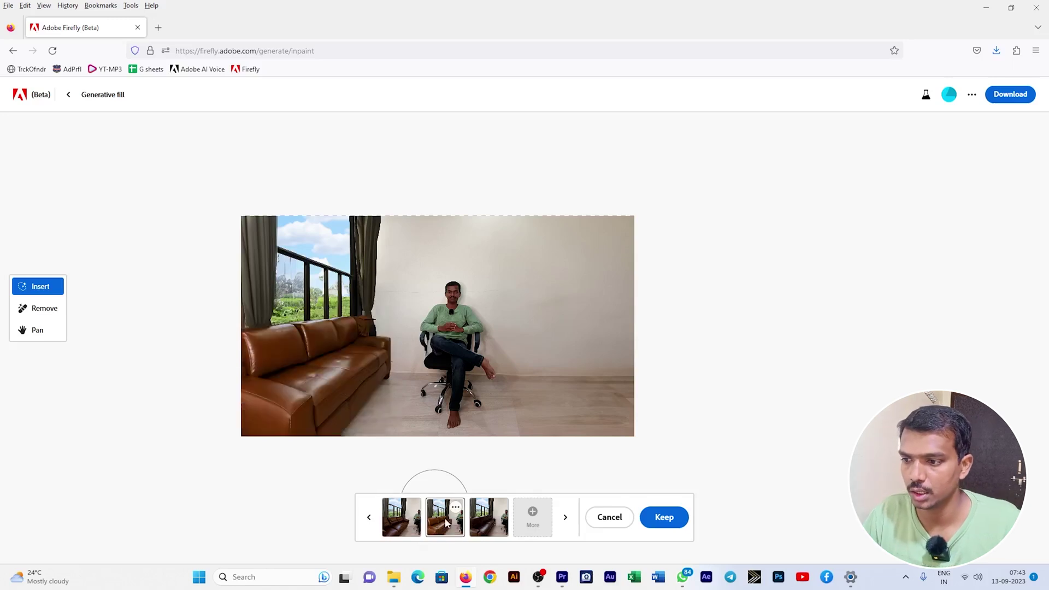
{"action": "left_click", "coordinate": [487, 531]}
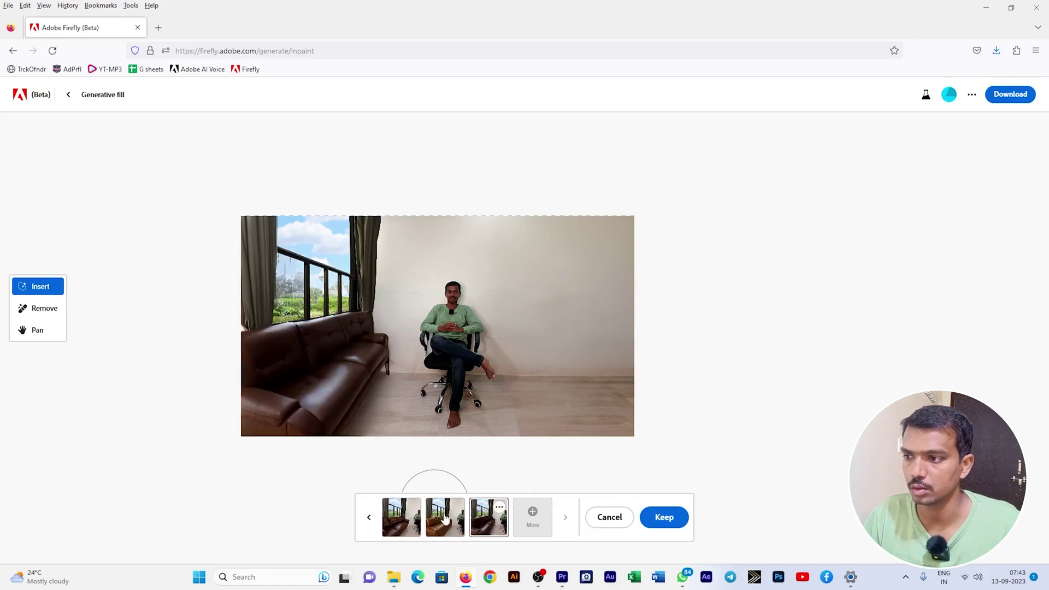
{"action": "left_click", "coordinate": [443, 515]}
{"action": "left_click", "coordinate": [442, 515]}
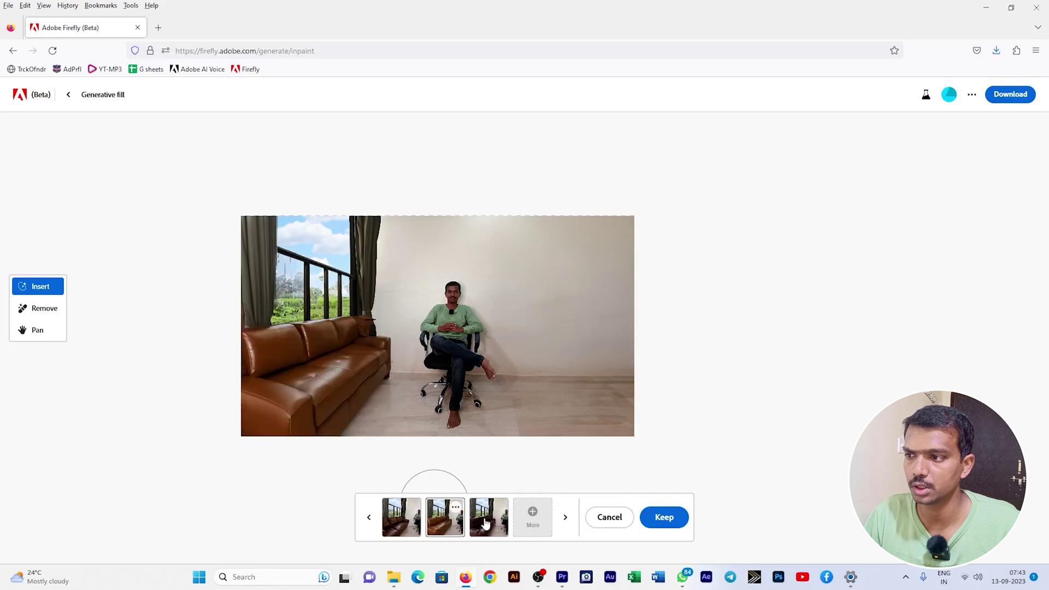
{"action": "left_click", "coordinate": [489, 521]}
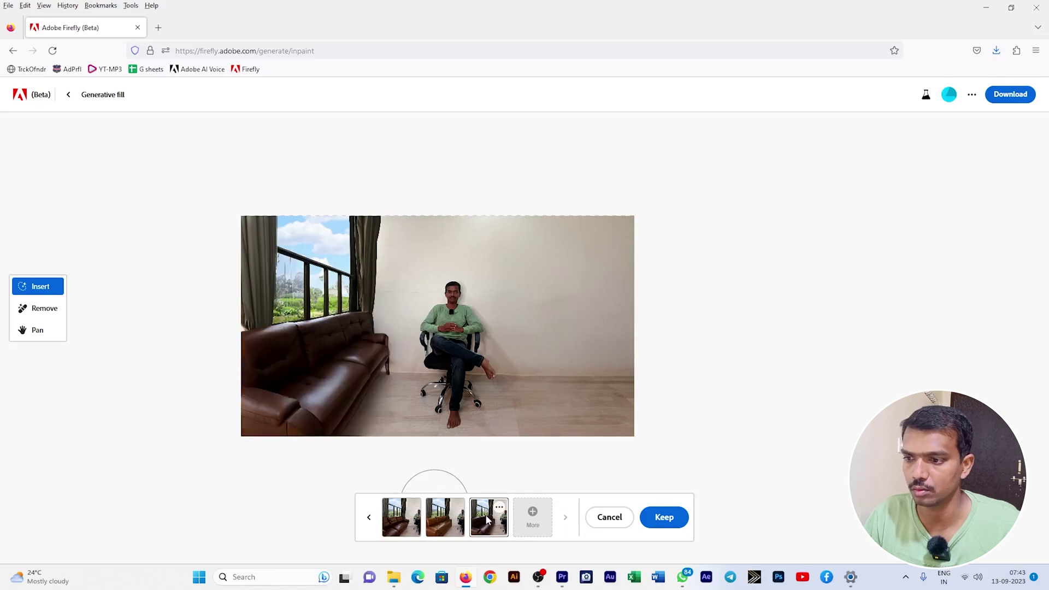
{"action": "left_click", "coordinate": [446, 517]}
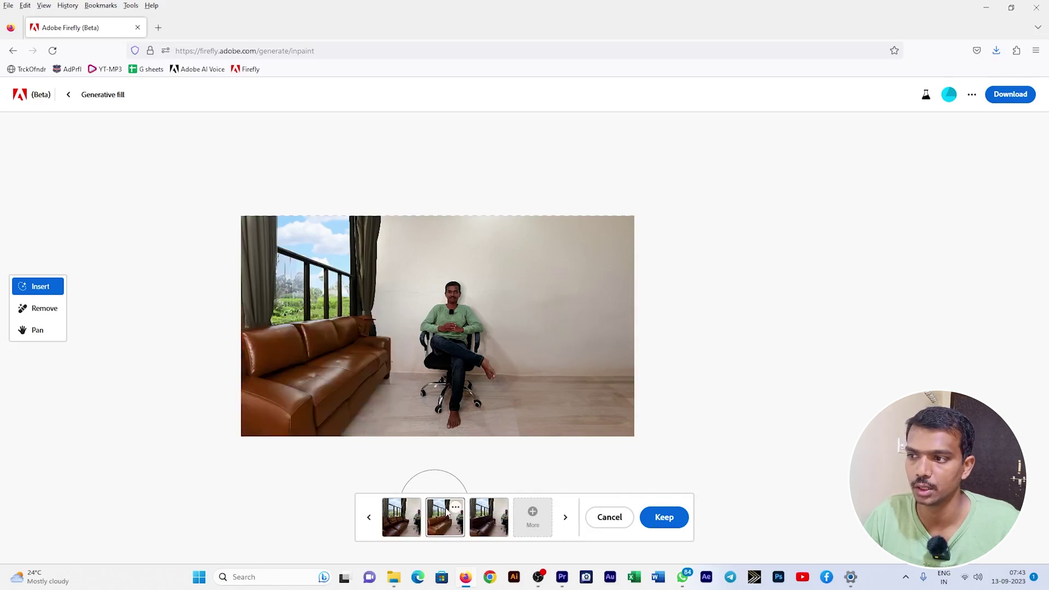
{"action": "left_click", "coordinate": [663, 517]}
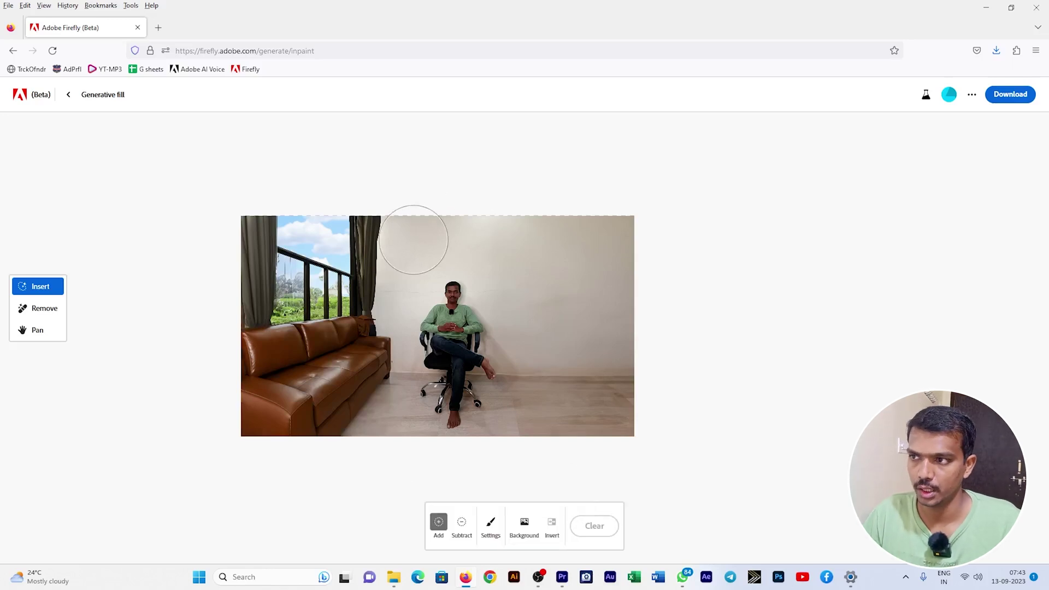
Erase a round patch of wall between the curtain and the man's head and generate a "books cupboard" there
{"action": "left_click_drag", "start_coordinate": [410, 253], "coordinate": [411, 236]}
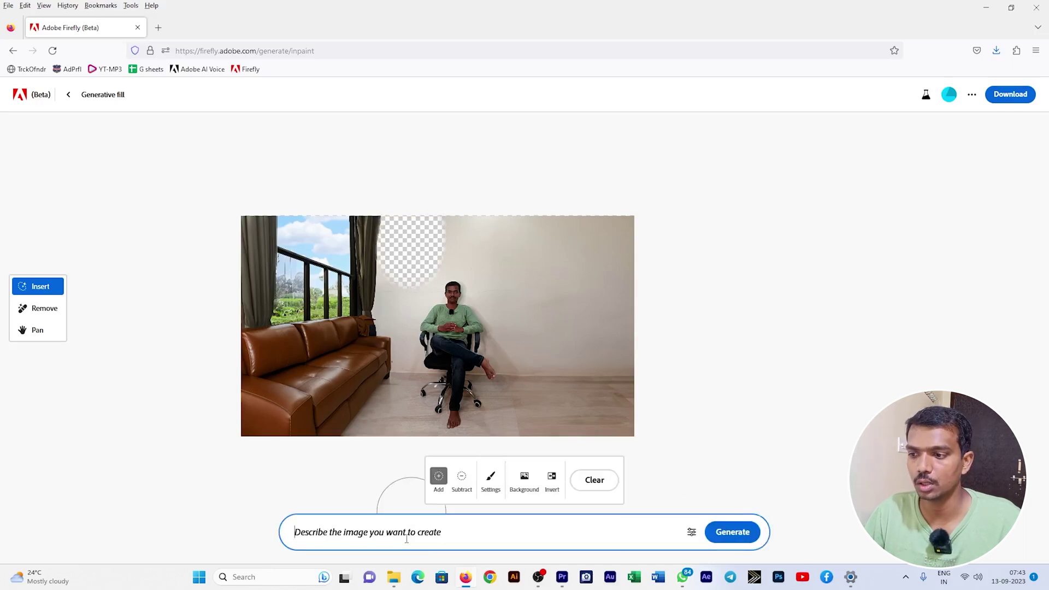
{"action": "type", "text": "books cupboard"}
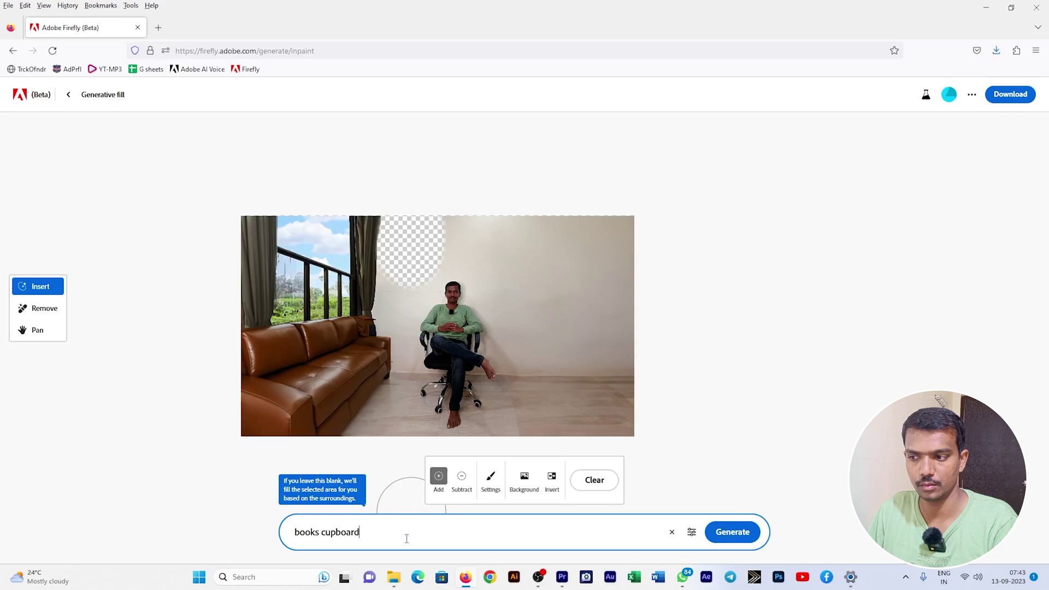
{"action": "key", "text": "Return"}
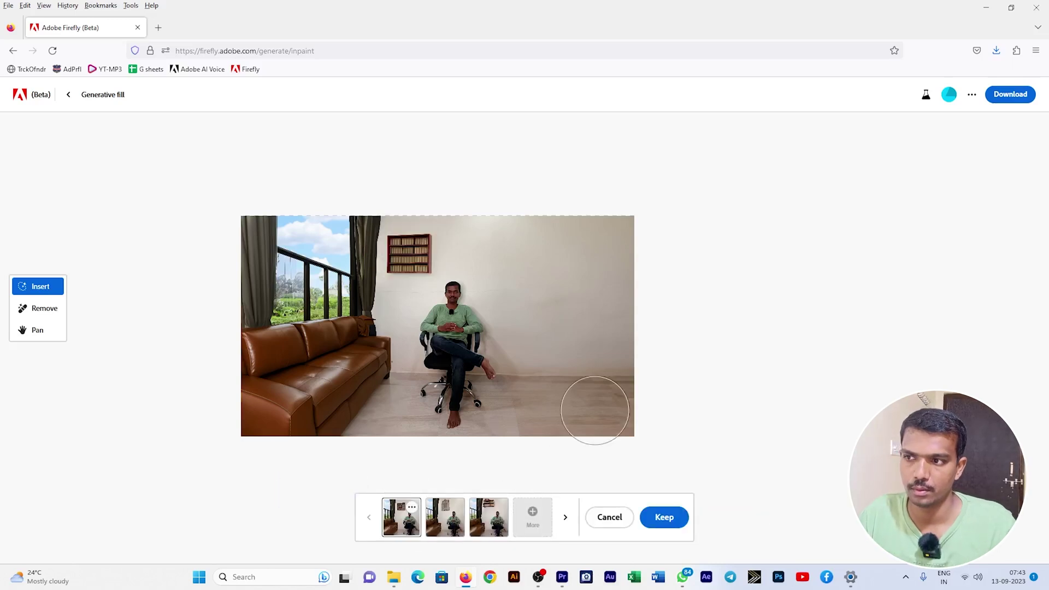
Preview the second and third books cupboard variations, and select the first one with the wall-mounted bookshelf
{"action": "left_click", "coordinate": [447, 522]}
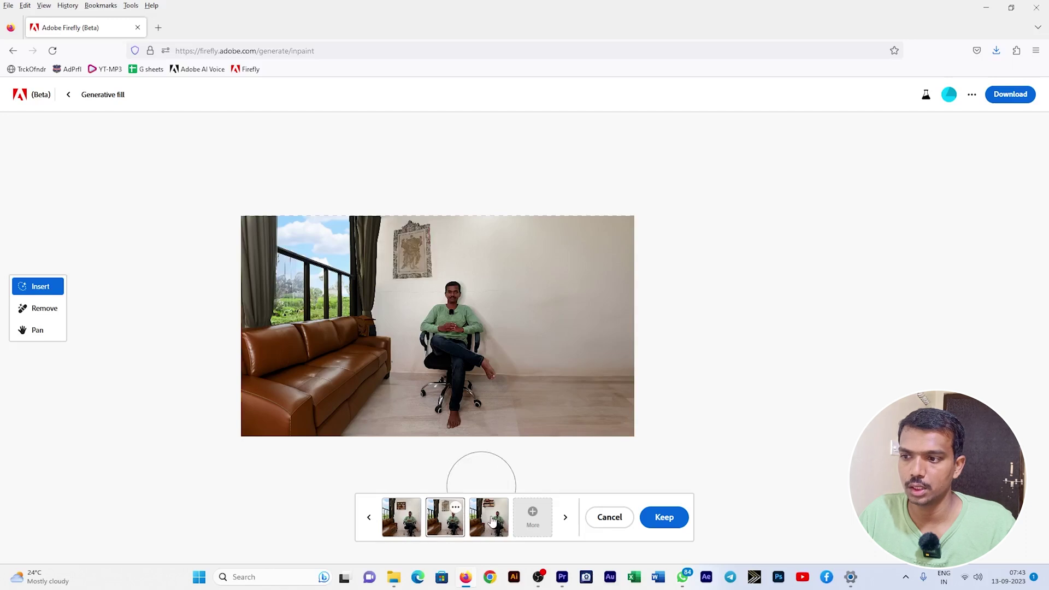
{"action": "left_click", "coordinate": [493, 520]}
{"action": "left_click", "coordinate": [411, 526]}
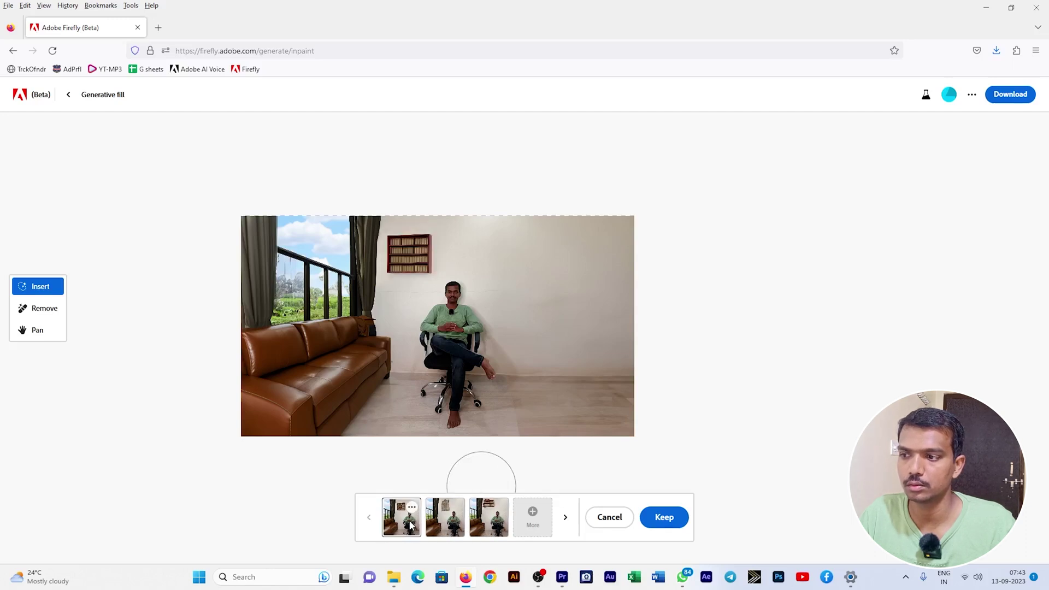
Recheck the third books cupboard variation, request more variations, and keep the first one with the dark wall-mounted bookshelf
{"action": "left_click", "coordinate": [493, 524]}
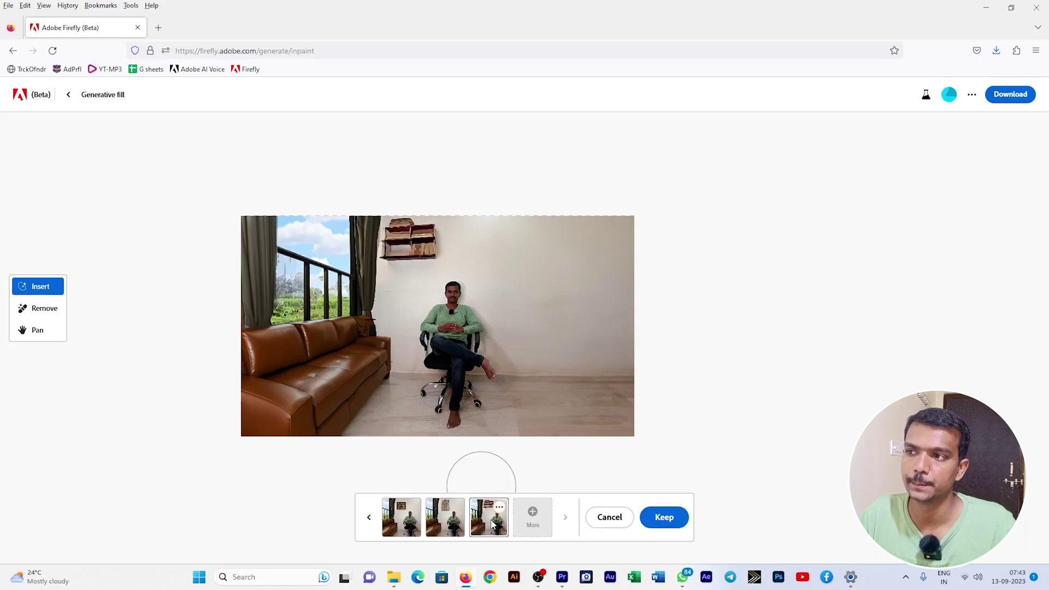
{"action": "left_click", "coordinate": [411, 520]}
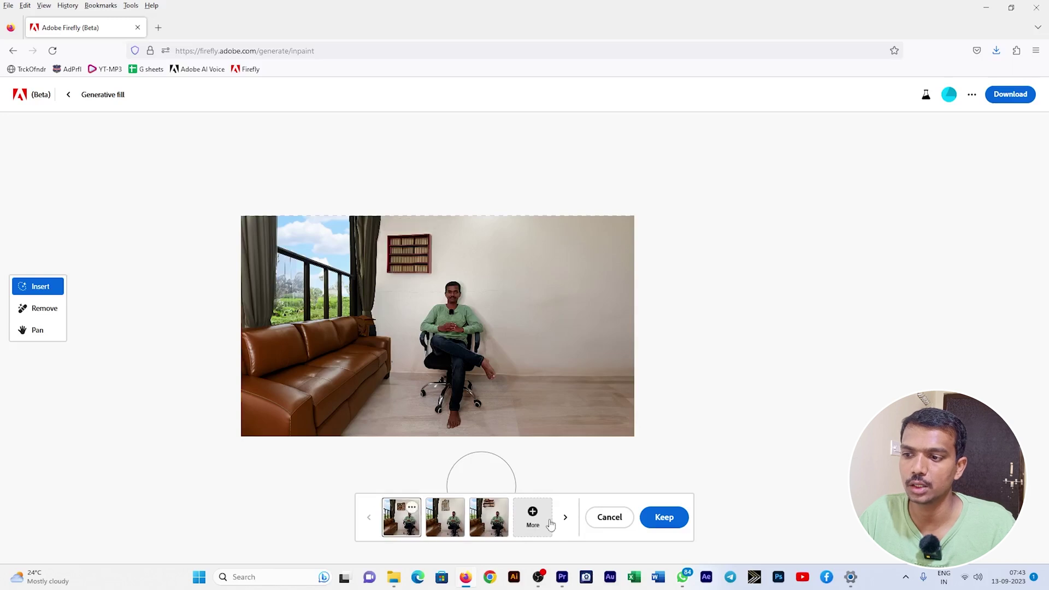
{"action": "left_click", "coordinate": [534, 526]}
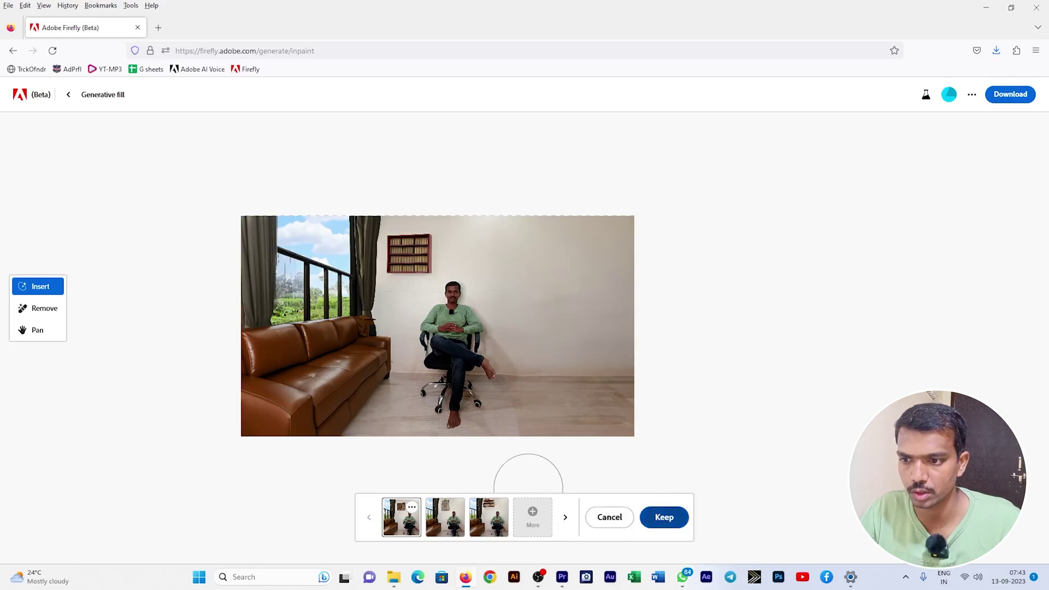
{"action": "left_click", "coordinate": [665, 517]}
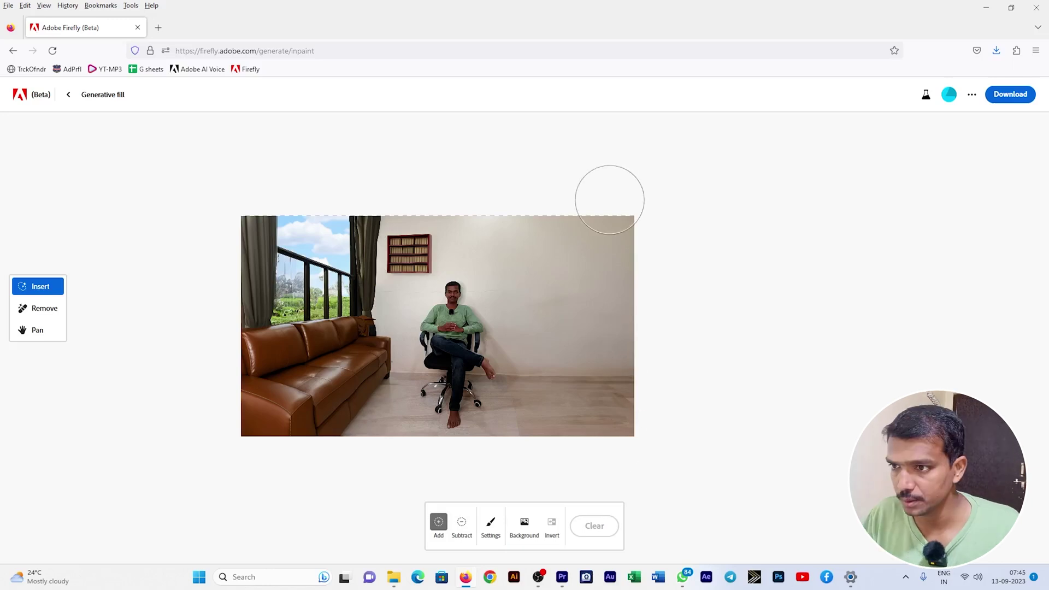
Erase the wall and floor area on the right side of the room and generate a "decorative interior" there
{"action": "mouse_move", "coordinate": [599, 196]}
{"action": "left_mouse_down"}
{"action": "mouse_move", "coordinate": [621, 445]}
{"action": "mouse_move", "coordinate": [584, 412]}
{"action": "mouse_move", "coordinate": [576, 250]}
{"action": "mouse_move", "coordinate": [578, 218]}
{"action": "mouse_move", "coordinate": [633, 217]}
{"action": "mouse_move", "coordinate": [660, 349]}
{"action": "mouse_move", "coordinate": [628, 442]}
{"action": "mouse_move", "coordinate": [591, 441]}
{"action": "mouse_move", "coordinate": [571, 420]}
{"action": "mouse_move", "coordinate": [563, 187]}
{"action": "left_mouse_up"}
{"action": "left_click", "coordinate": [467, 528]}
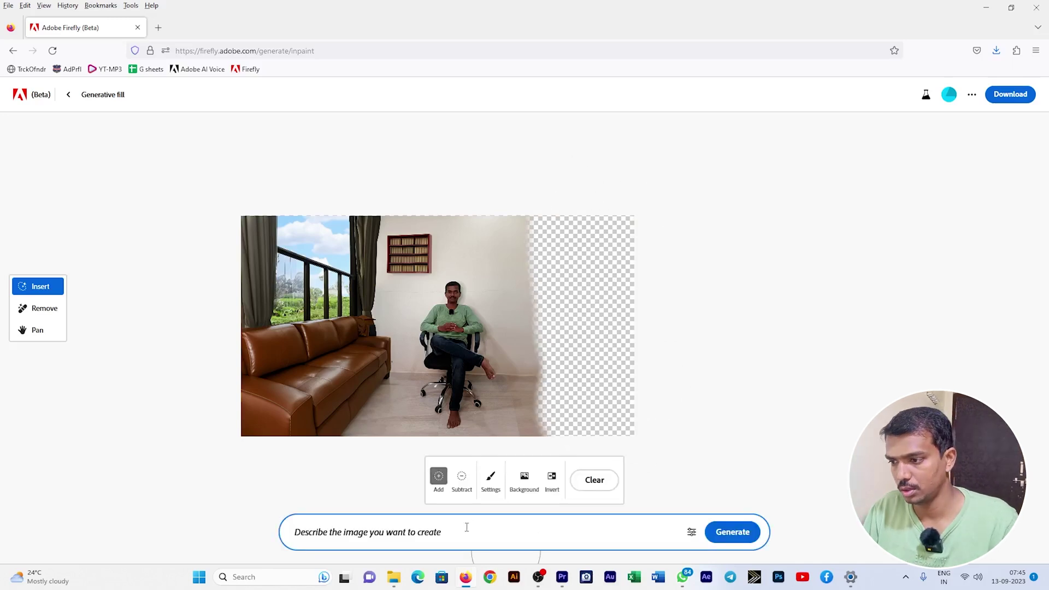
{"action": "type", "text": "decorative inter"}
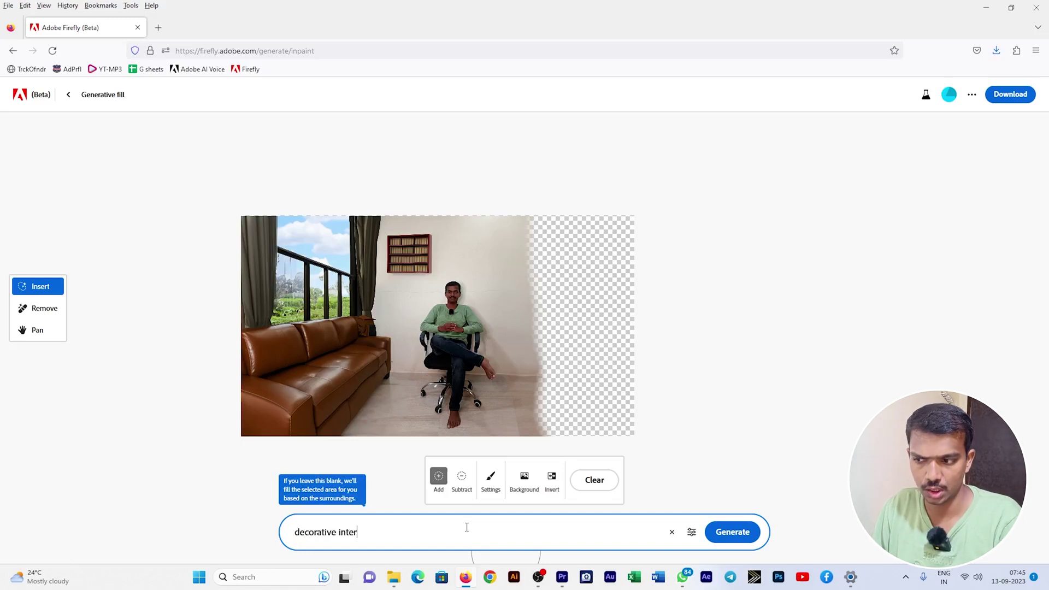
{"action": "type", "text": "ior"}
{"action": "key", "text": "Return"}
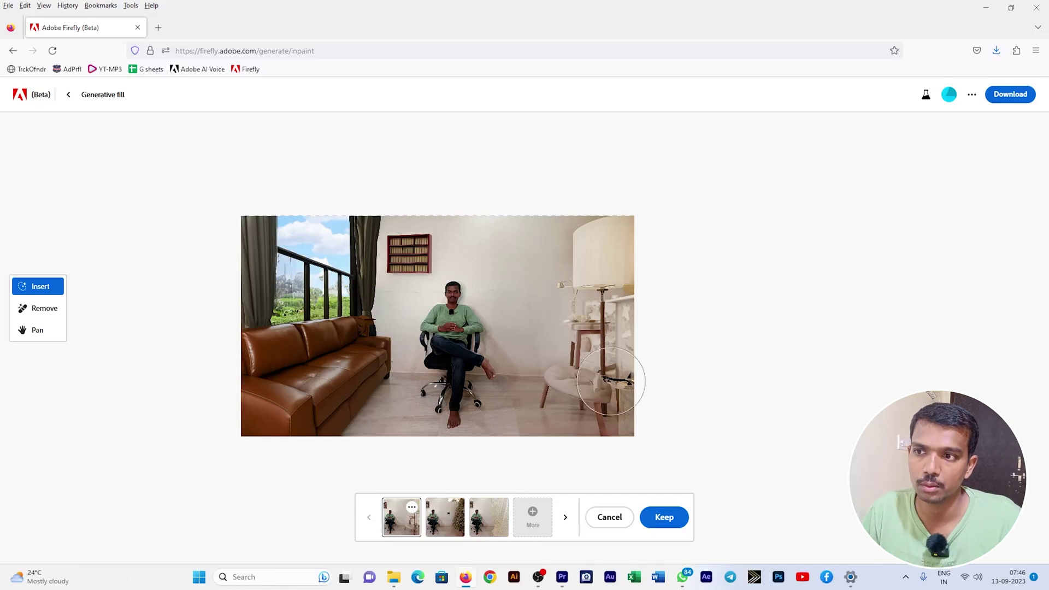
Compare the three decorative interior variations and request more of them
{"action": "left_click", "coordinate": [444, 526]}
{"action": "left_click", "coordinate": [478, 525]}
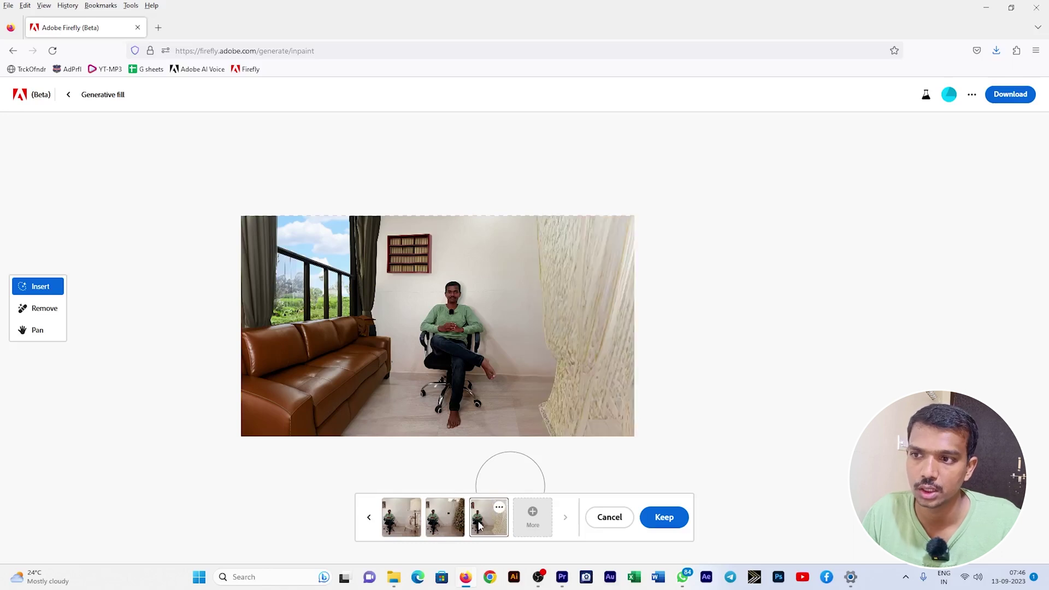
{"action": "left_click", "coordinate": [444, 526]}
{"action": "left_click", "coordinate": [415, 522]}
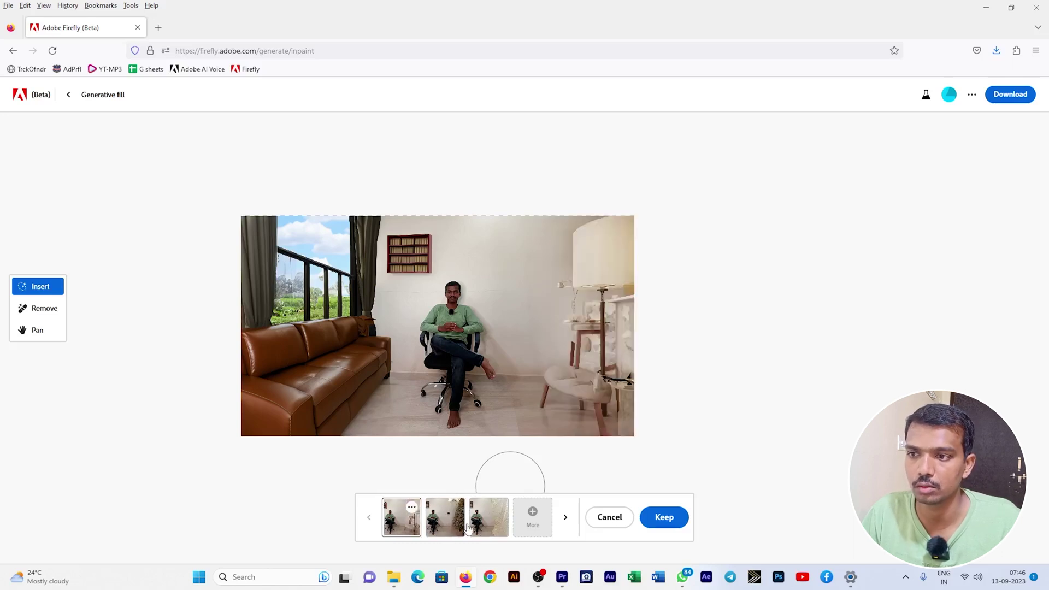
{"action": "left_click", "coordinate": [543, 527]}
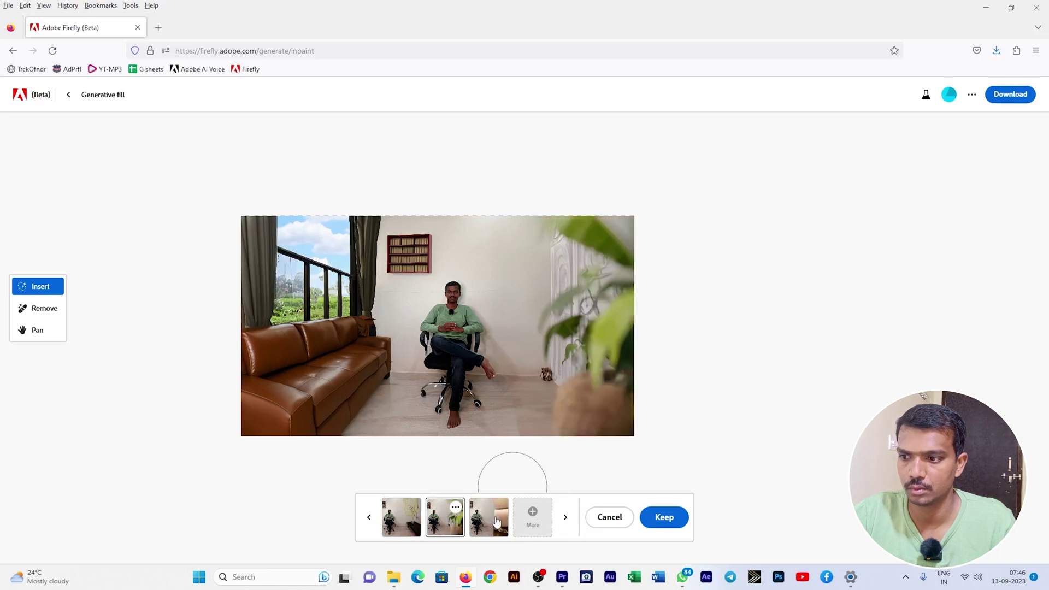
Preview the additional decorative interior variations, and keep the very first one with the large floor lamp and upholstered chair
{"action": "left_click", "coordinate": [497, 522]}
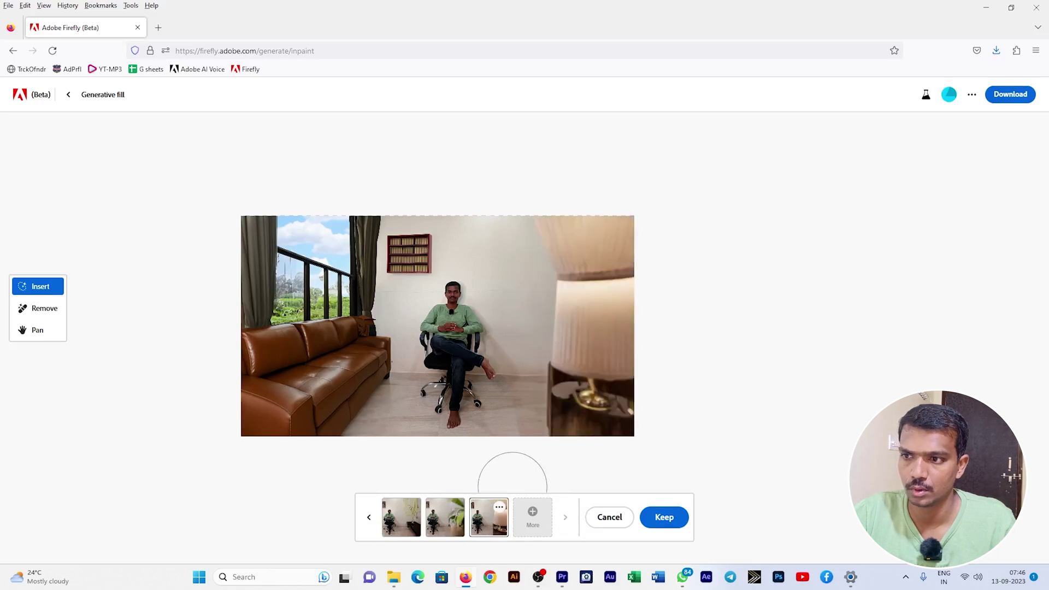
{"action": "left_click", "coordinate": [445, 533]}
{"action": "left_click", "coordinate": [370, 522]}
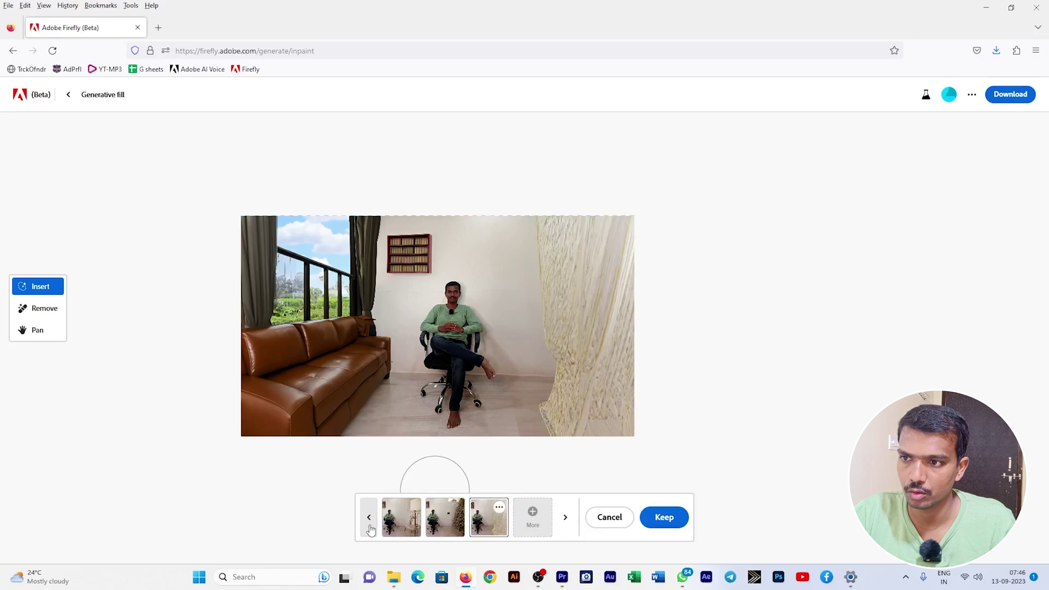
{"action": "left_click", "coordinate": [370, 527]}
{"action": "left_click", "coordinate": [369, 526]}
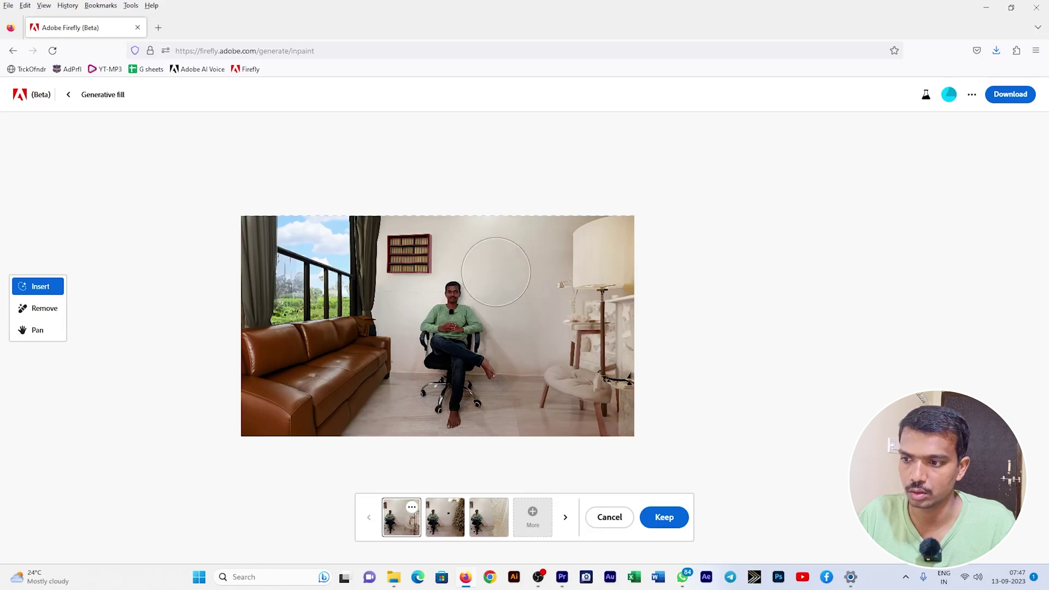
{"action": "left_click", "coordinate": [660, 520]}
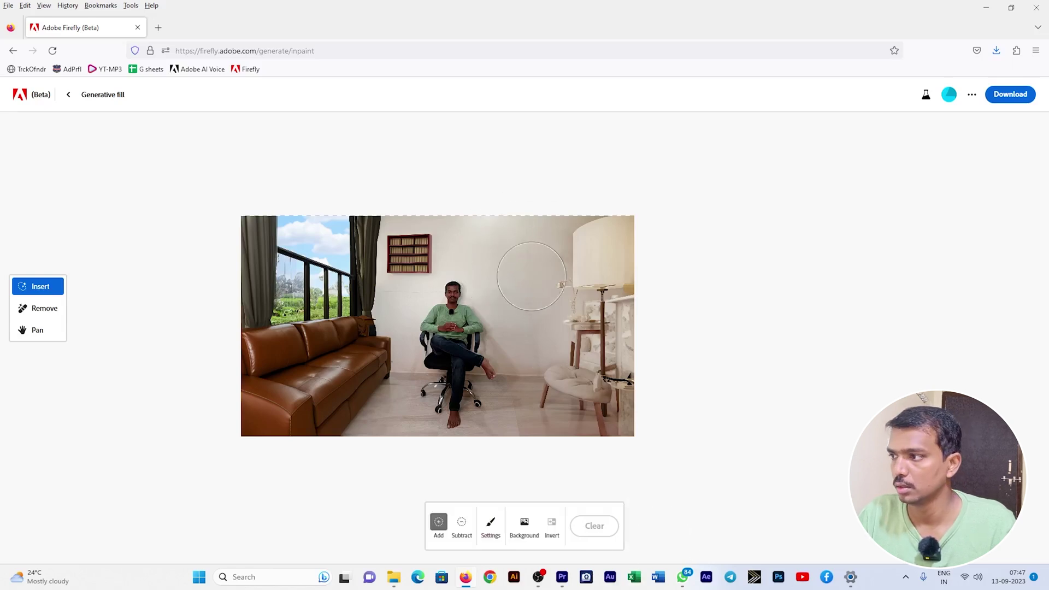
Erase a round patch of wall between the man's head and the lamp and generate a smart TV there
{"action": "left_click", "coordinate": [505, 259]}
{"action": "mouse_move", "coordinate": [505, 259]}
{"action": "left_mouse_down"}
{"action": "mouse_move", "coordinate": [501, 232]}
{"action": "mouse_move", "coordinate": [508, 262]}
{"action": "mouse_move", "coordinate": [495, 274]}
{"action": "mouse_move", "coordinate": [518, 271]}
{"action": "mouse_move", "coordinate": [534, 230]}
{"action": "mouse_move", "coordinate": [503, 269]}
{"action": "mouse_move", "coordinate": [494, 235]}
{"action": "mouse_move", "coordinate": [497, 243]}
{"action": "left_mouse_up"}
{"action": "left_click", "coordinate": [412, 539]}
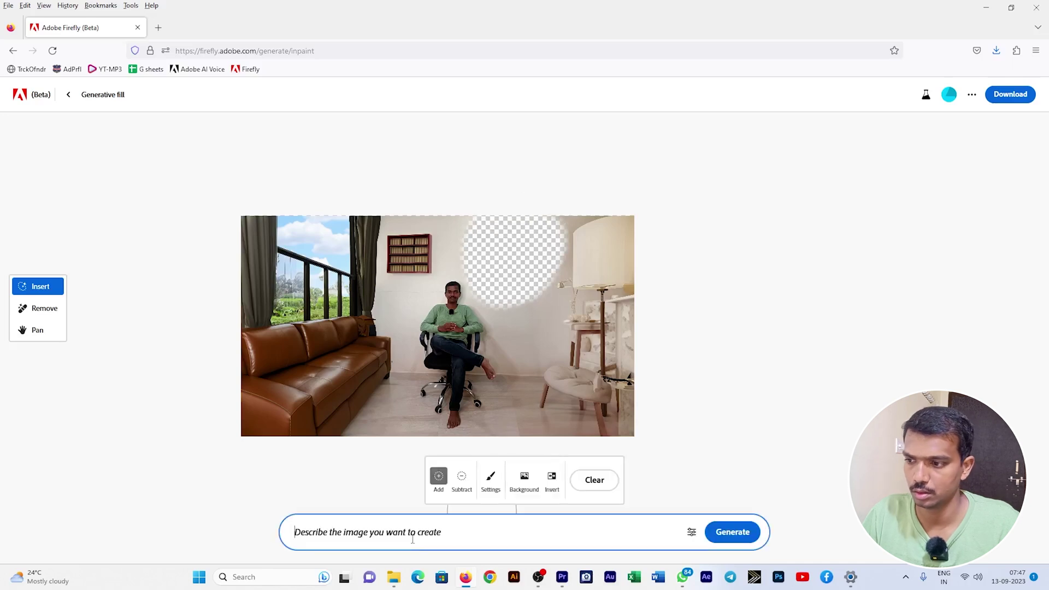
{"action": "type", "text": "smart"}
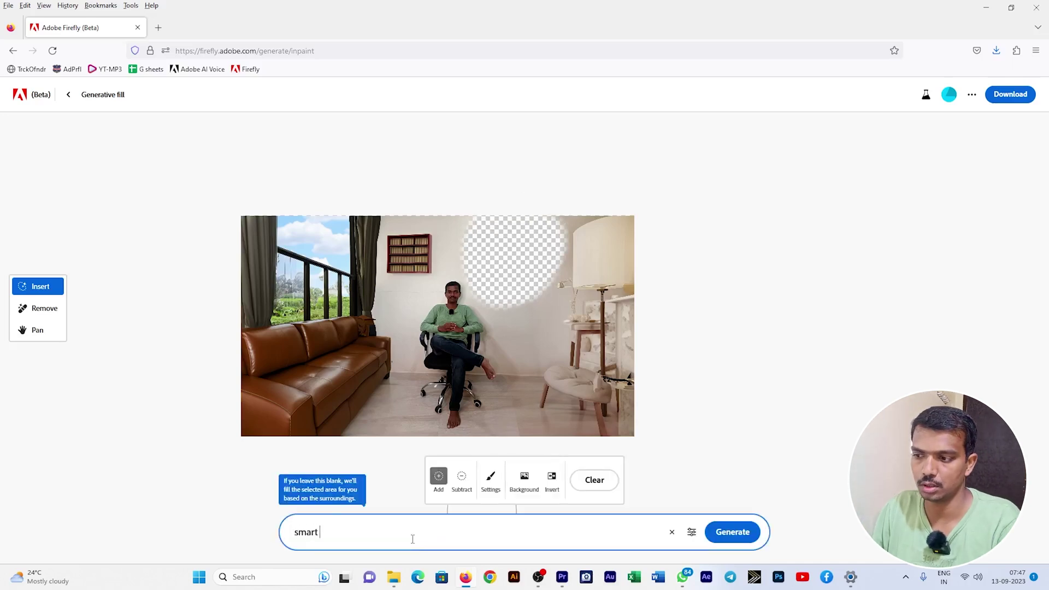
{"action": "key", "text": "Return"}
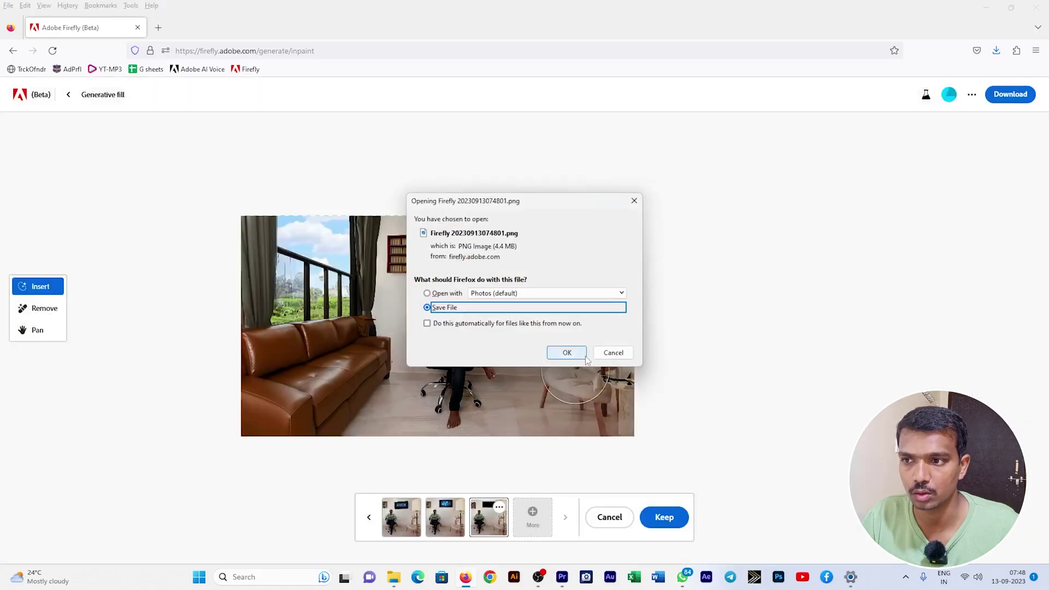
Save the result as Firefly 20230913074801.png in Downloads and import it into the Fake Studio project in Premiere Pro
{"action": "left_click", "coordinate": [569, 351]}
{"action": "left_click", "coordinate": [753, 403]}
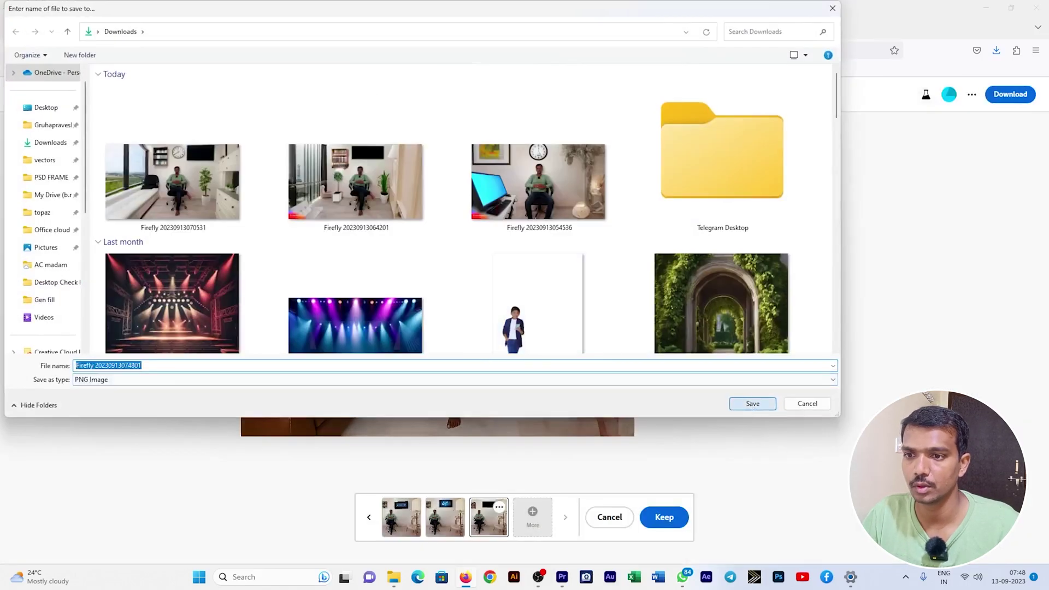
{"action": "left_click", "coordinate": [563, 578]}
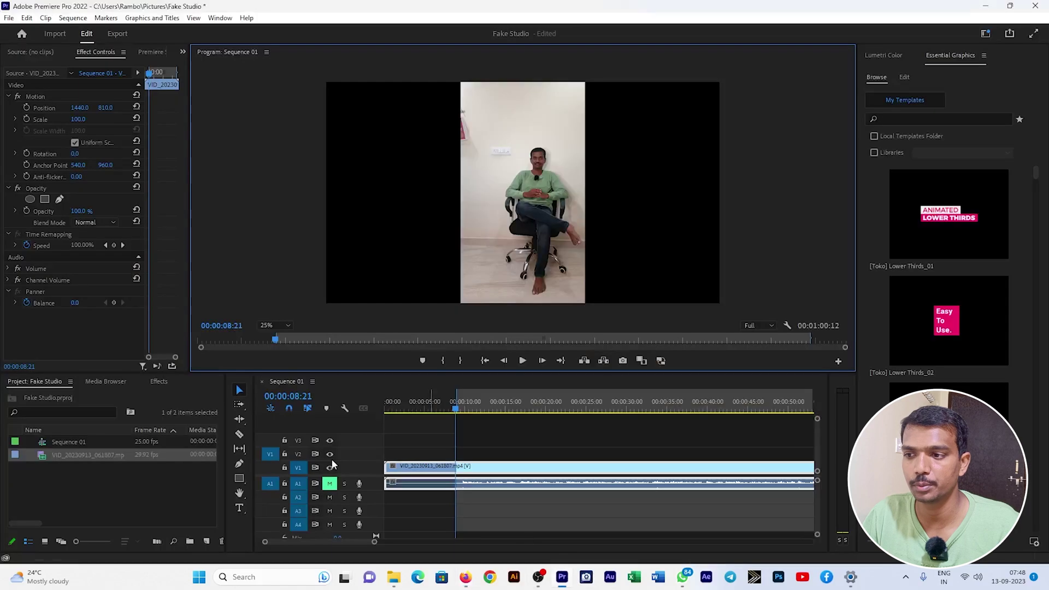
{"action": "double_click", "coordinate": [153, 493]}
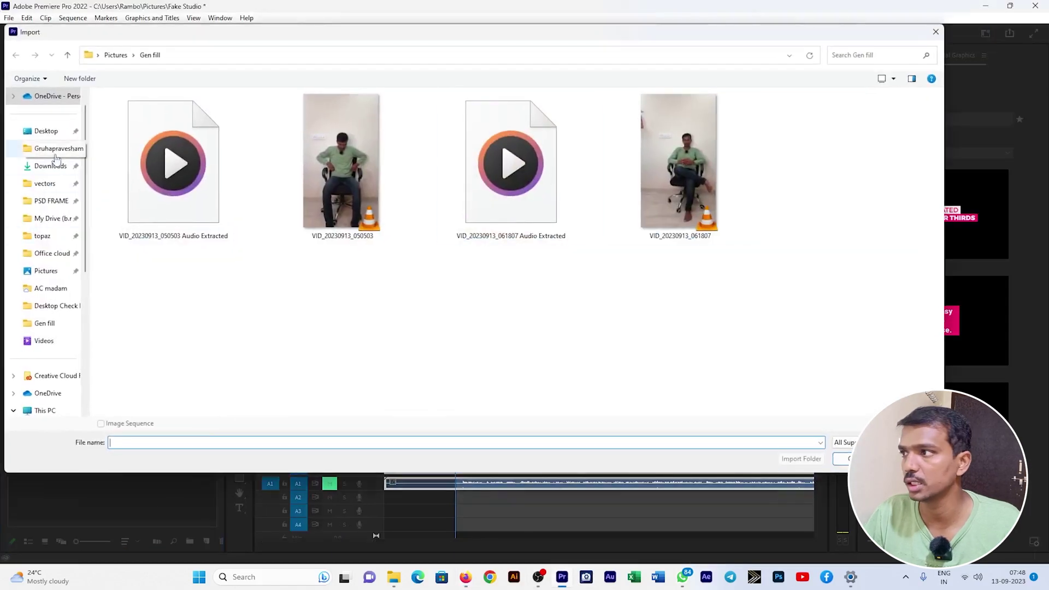
{"action": "left_click", "coordinate": [56, 162]}
{"action": "double_click", "coordinate": [175, 180]}
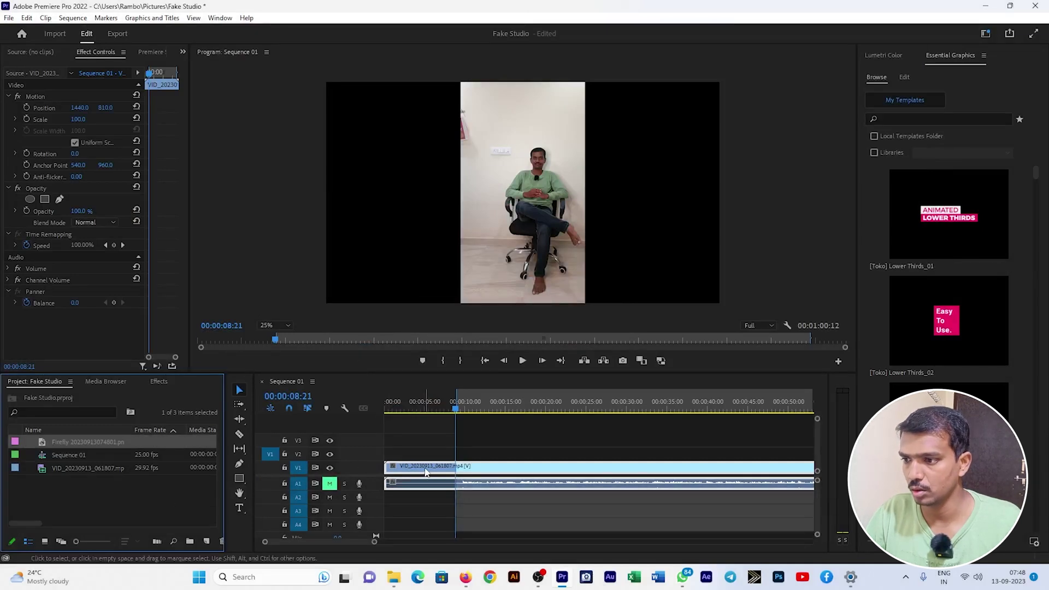
Move the VID_20230913_061807 video clip up to track V2 and place the Firefly image at the start of V1
{"action": "left_click_drag", "start_coordinate": [420, 470], "coordinate": [420, 455]}
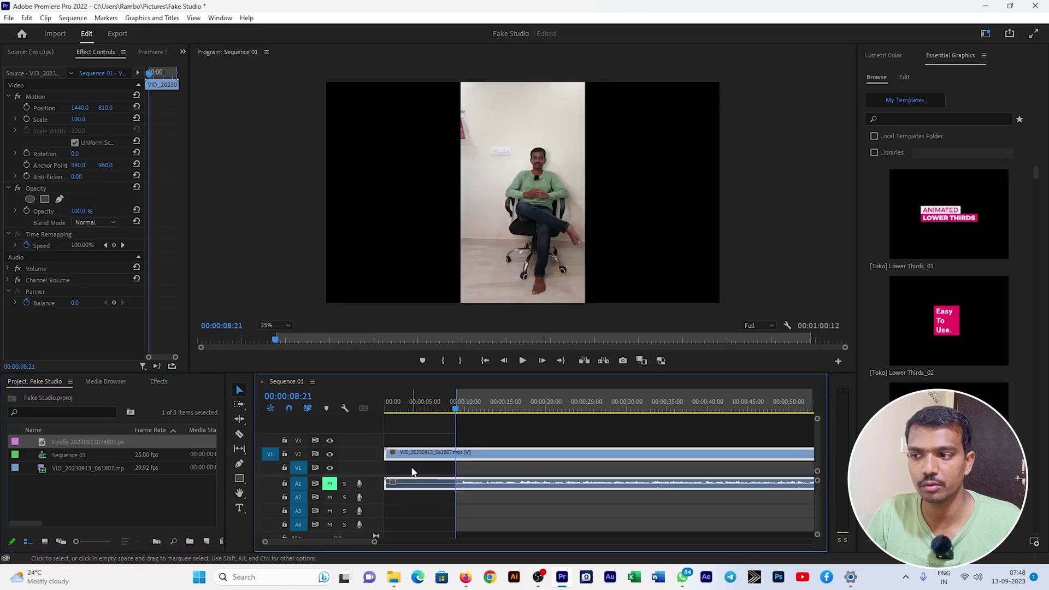
{"action": "left_click", "coordinate": [412, 472]}
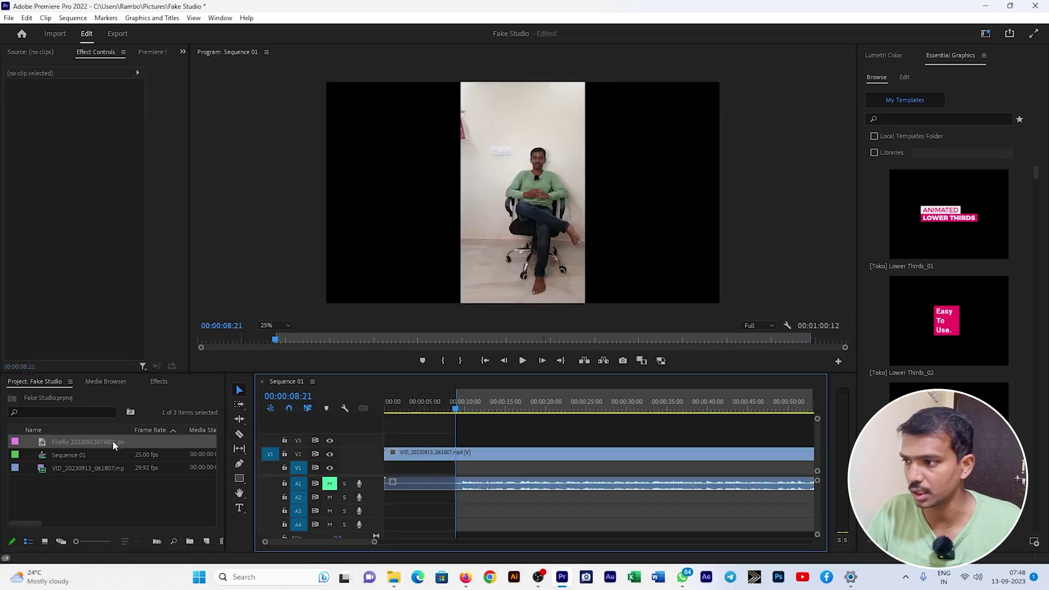
{"action": "left_click_drag", "start_coordinate": [87, 442], "coordinate": [411, 471]}
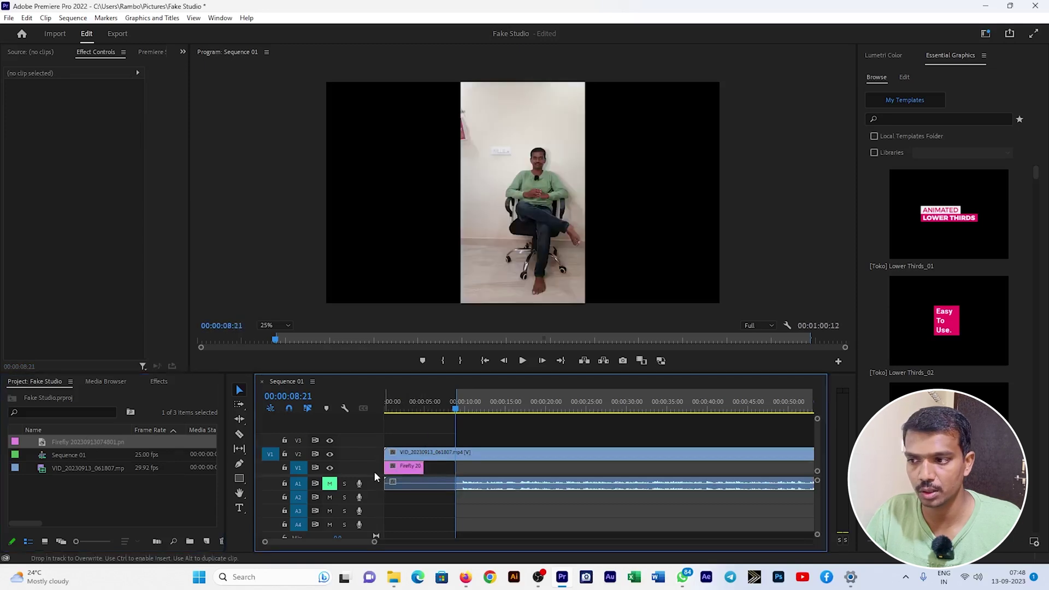
{"action": "left_click", "coordinate": [411, 471]}
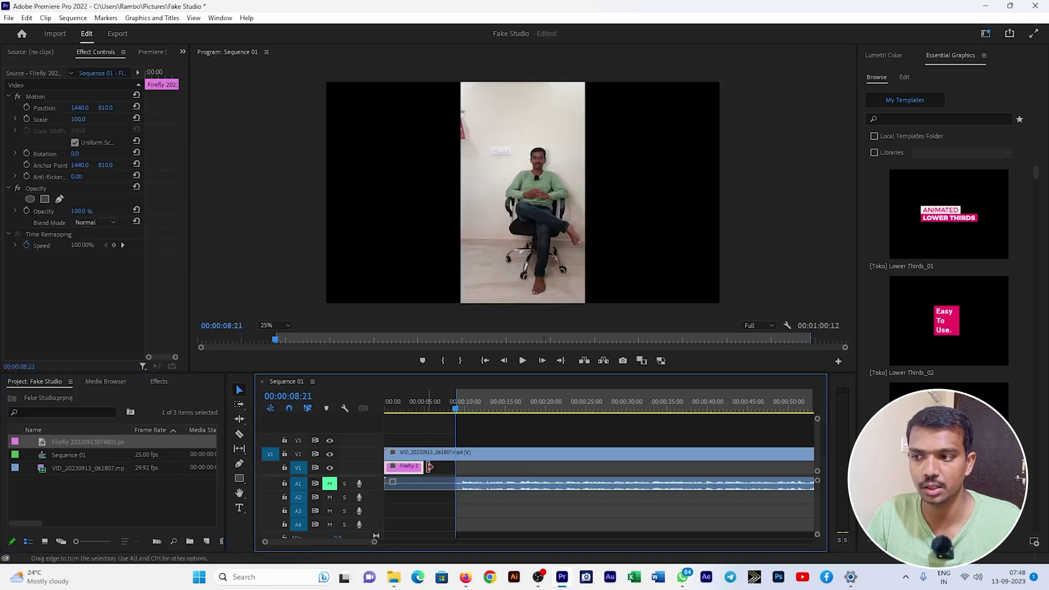
Extend the Firefly image clip on V1 to match the full length of the video clip on V2
{"action": "left_click_drag", "start_coordinate": [428, 467], "coordinate": [699, 466]}
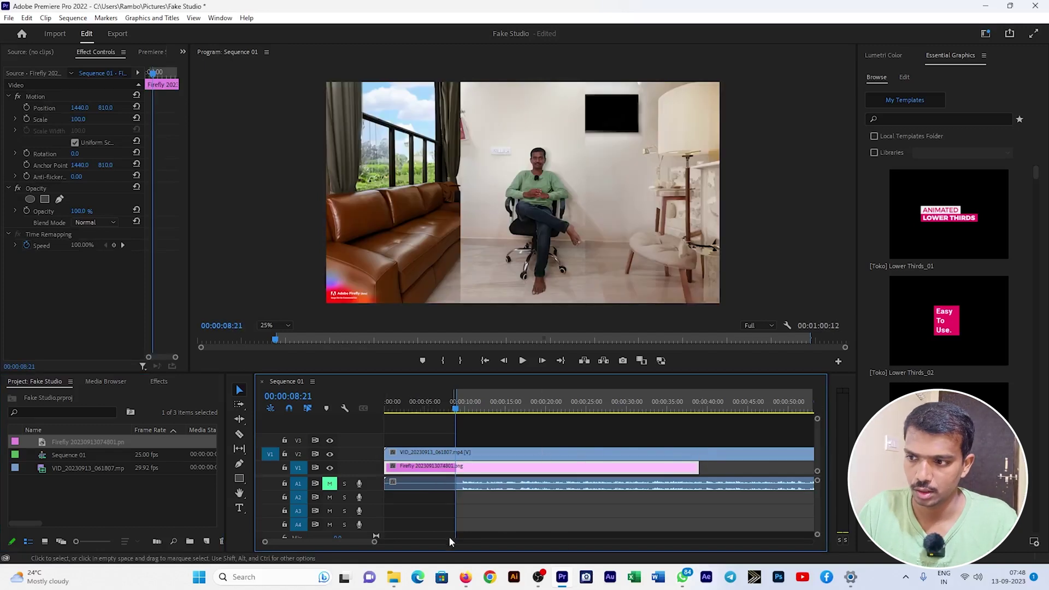
{"action": "left_click_drag", "start_coordinate": [375, 542], "coordinate": [449, 542]}
{"action": "left_click_drag", "start_coordinate": [494, 468], "coordinate": [591, 468]}
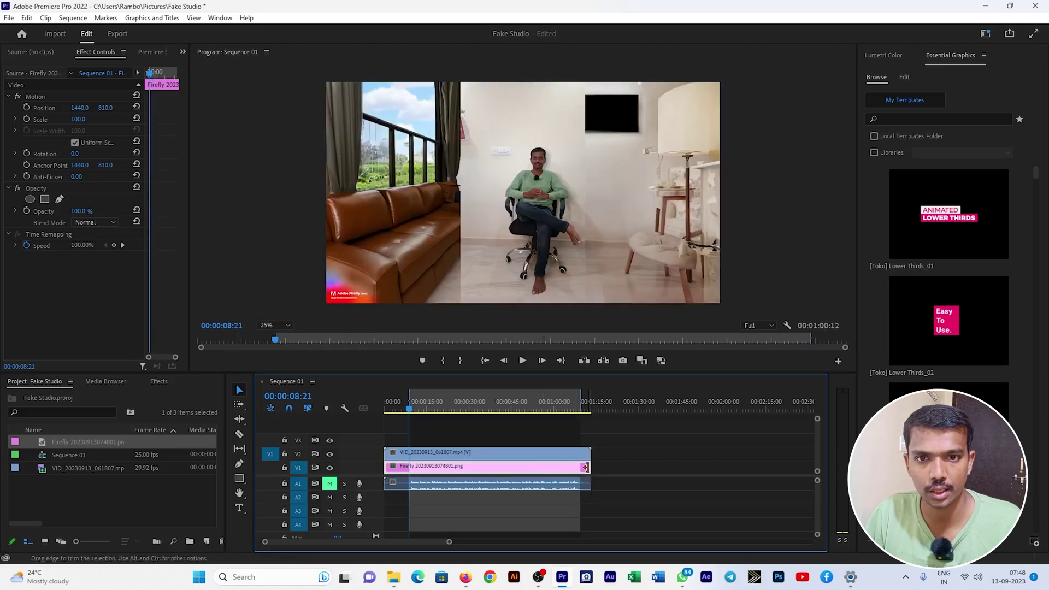
Draw a closed Pen opacity mask around the seated man and his chair on the V2 video clip at 00:00:09:12
{"action": "mouse_move", "coordinate": [427, 425]}
{"action": "left_mouse_down"}
{"action": "mouse_move", "coordinate": [404, 419]}
{"action": "mouse_move", "coordinate": [412, 425]}
{"action": "left_mouse_up"}
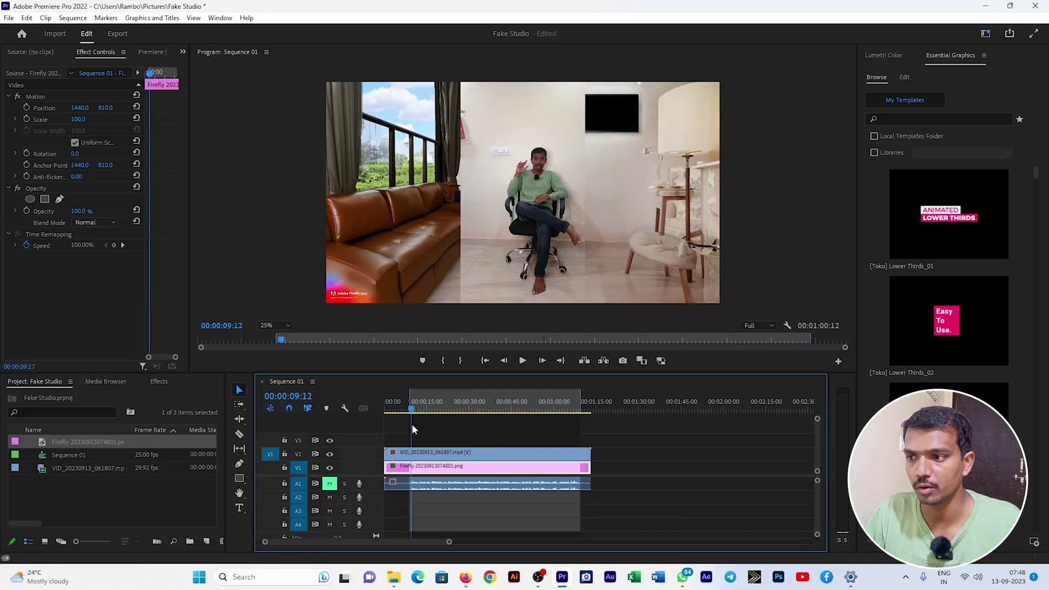
{"action": "left_click", "coordinate": [428, 455]}
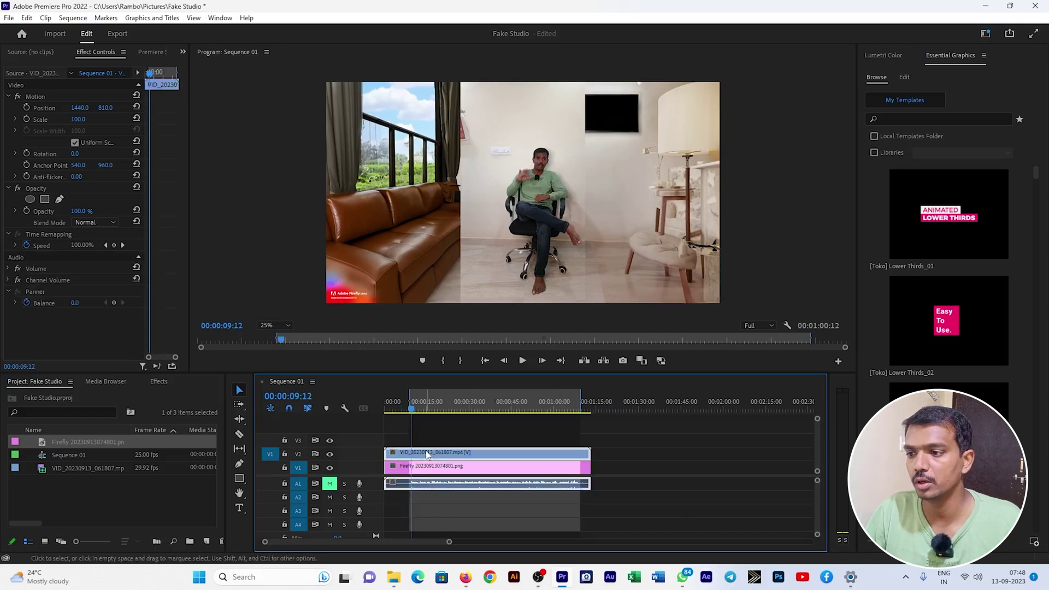
{"action": "left_click", "coordinate": [60, 199]}
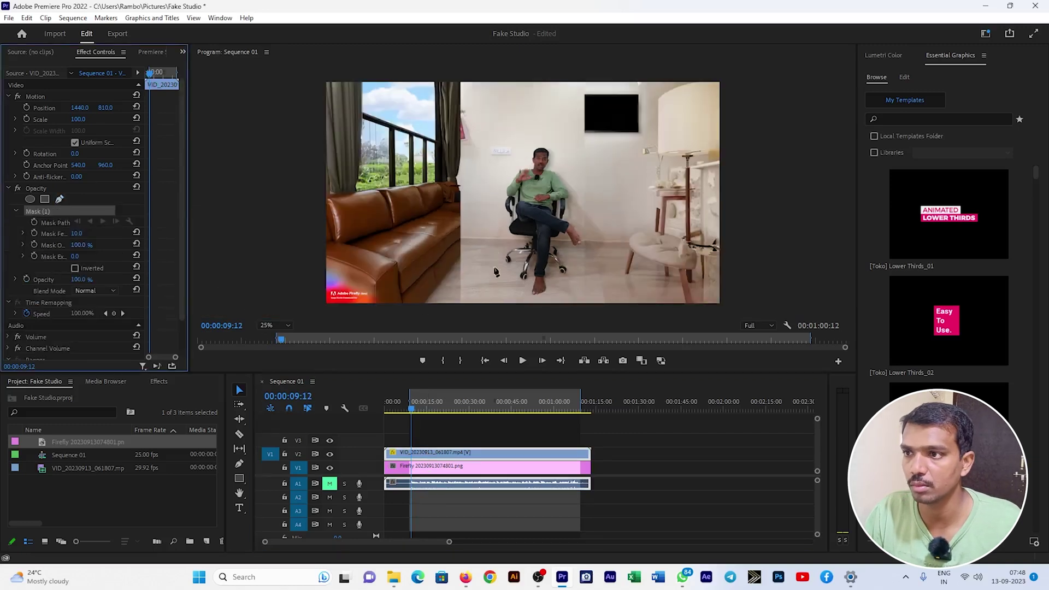
{"action": "left_click", "coordinate": [507, 313]}
{"action": "left_click", "coordinate": [497, 290]}
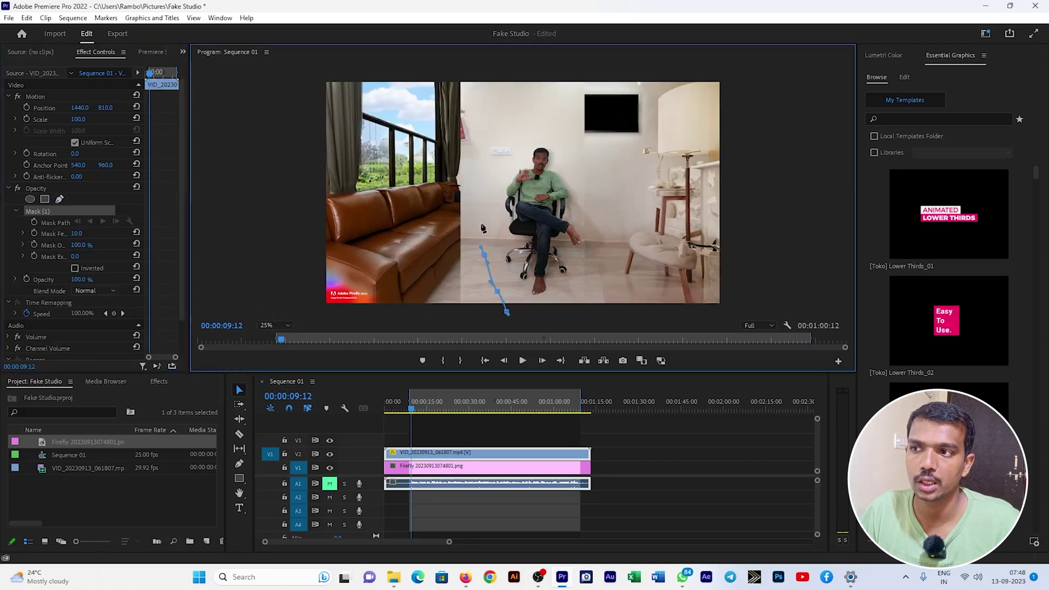
{"action": "left_click", "coordinate": [481, 187]}
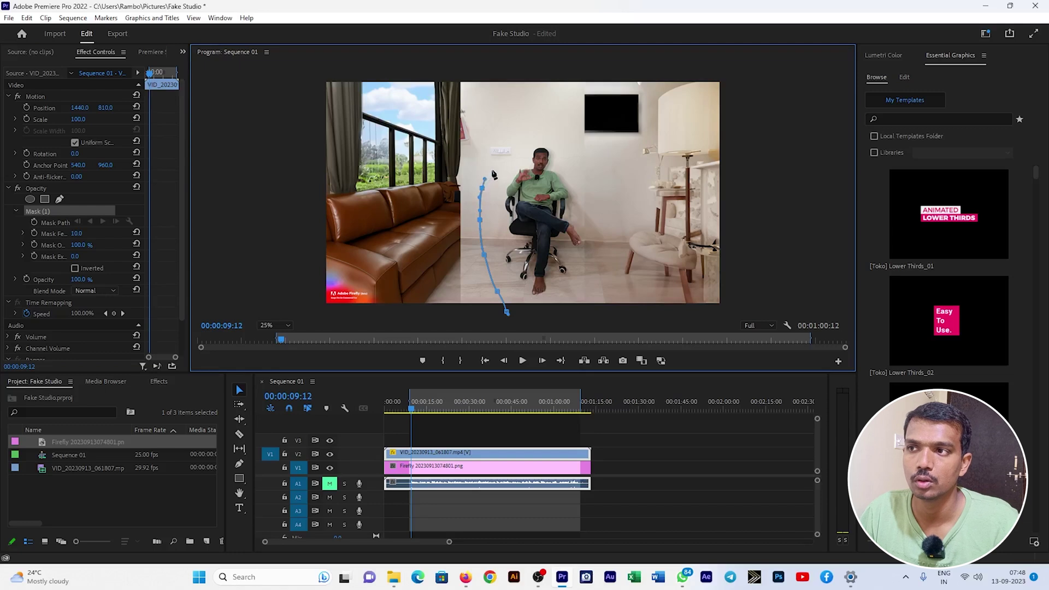
{"action": "left_click", "coordinate": [519, 146]}
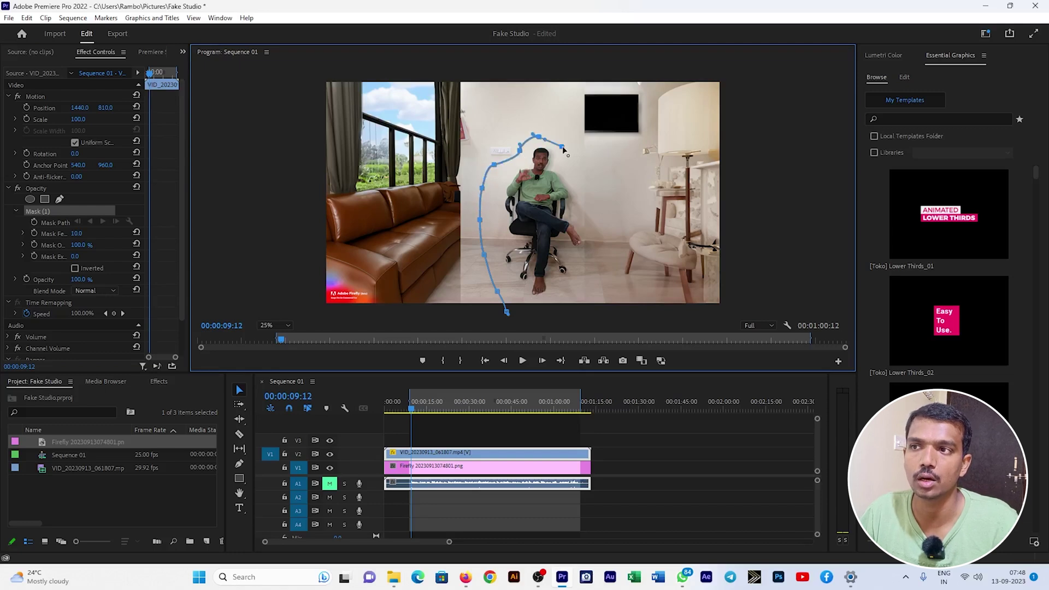
{"action": "left_click", "coordinate": [590, 176]}
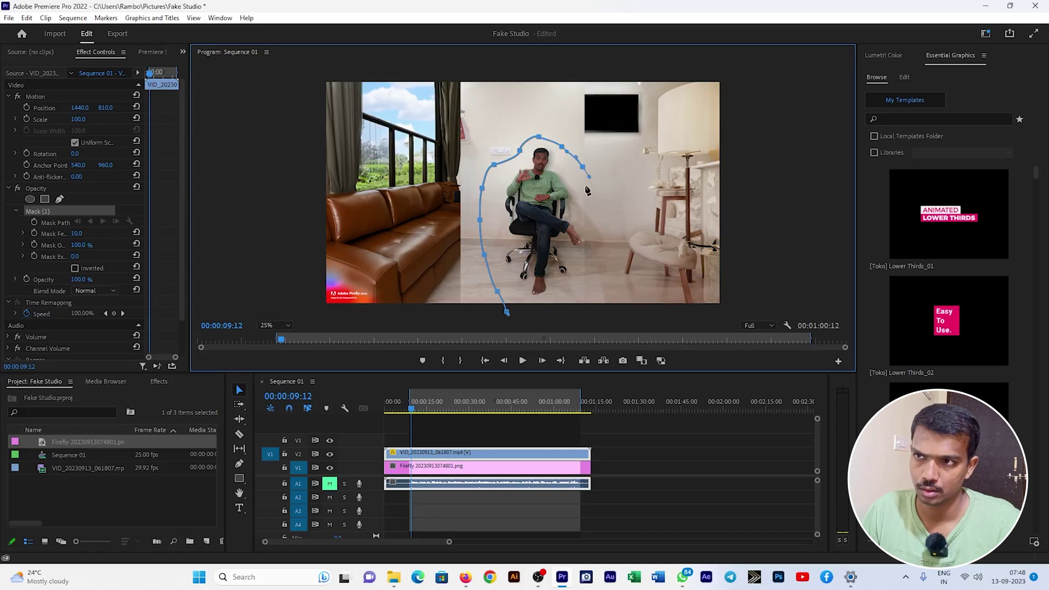
{"action": "left_click", "coordinate": [584, 217]}
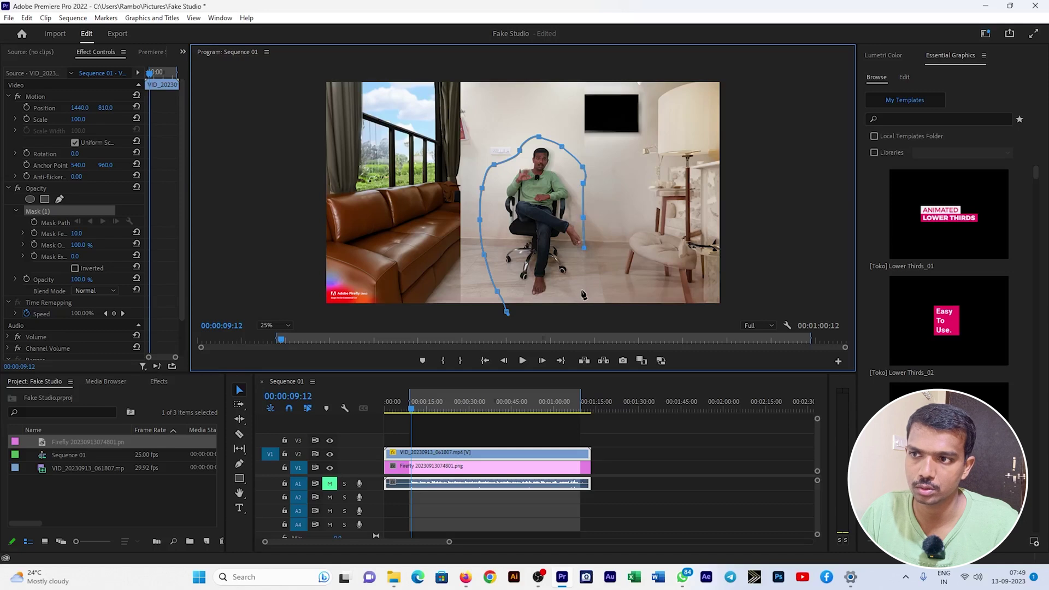
{"action": "left_click", "coordinate": [559, 315]}
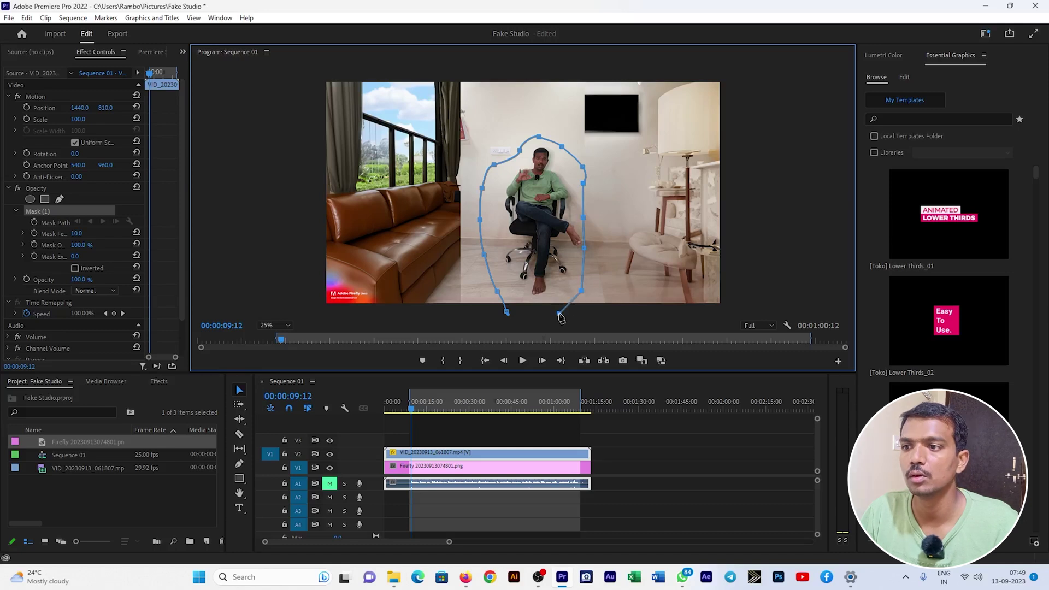
{"action": "left_click", "coordinate": [507, 313]}
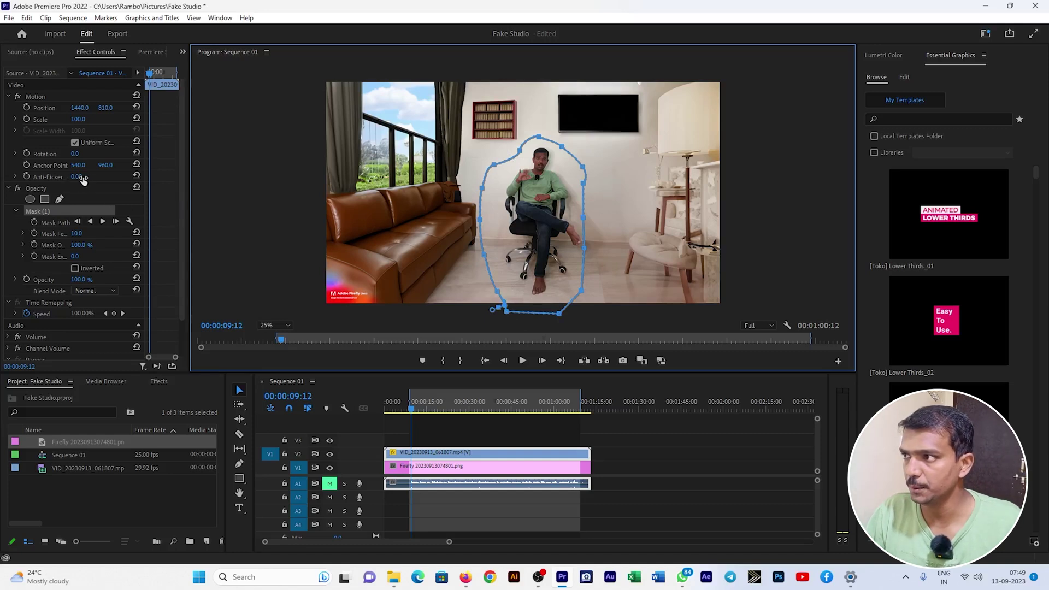
Set the mask feather to 15 and adjust the mask outline beside the man's head at 00:00:38:12
{"action": "left_click_drag", "start_coordinate": [76, 234], "coordinate": [74, 233]}
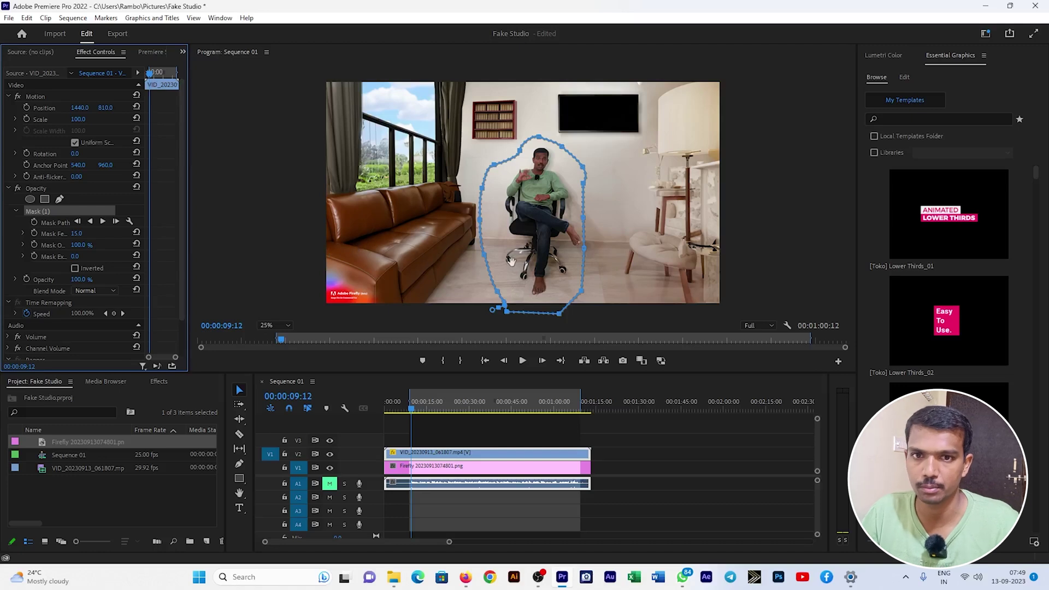
{"action": "left_click_drag", "start_coordinate": [438, 410], "coordinate": [494, 408]}
{"action": "left_click", "coordinate": [519, 155]}
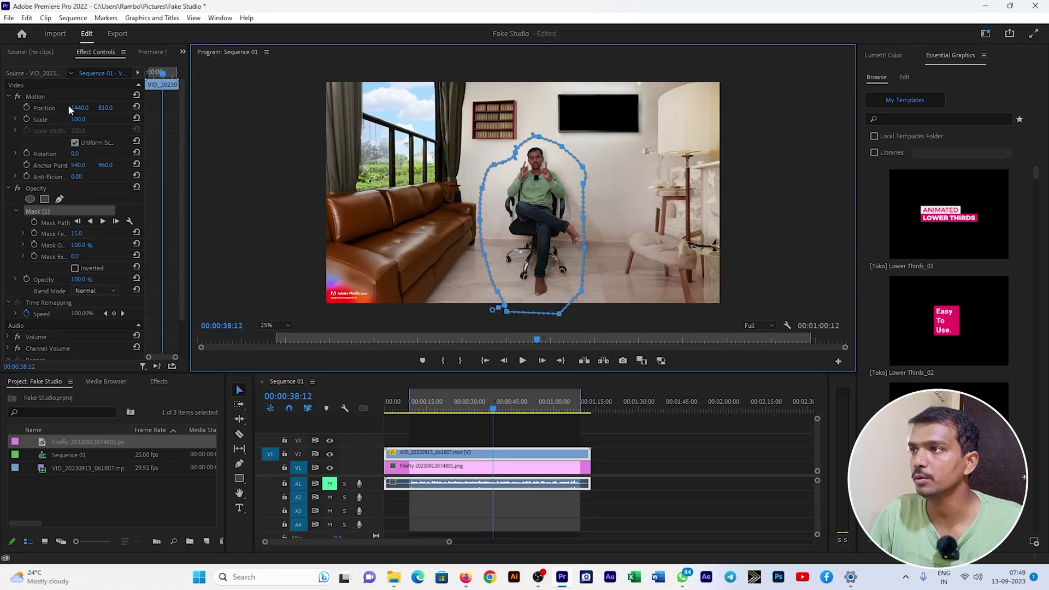
Hide the mask outline and maximize the Program monitor to inspect the blended composite
{"action": "left_click", "coordinate": [67, 188]}
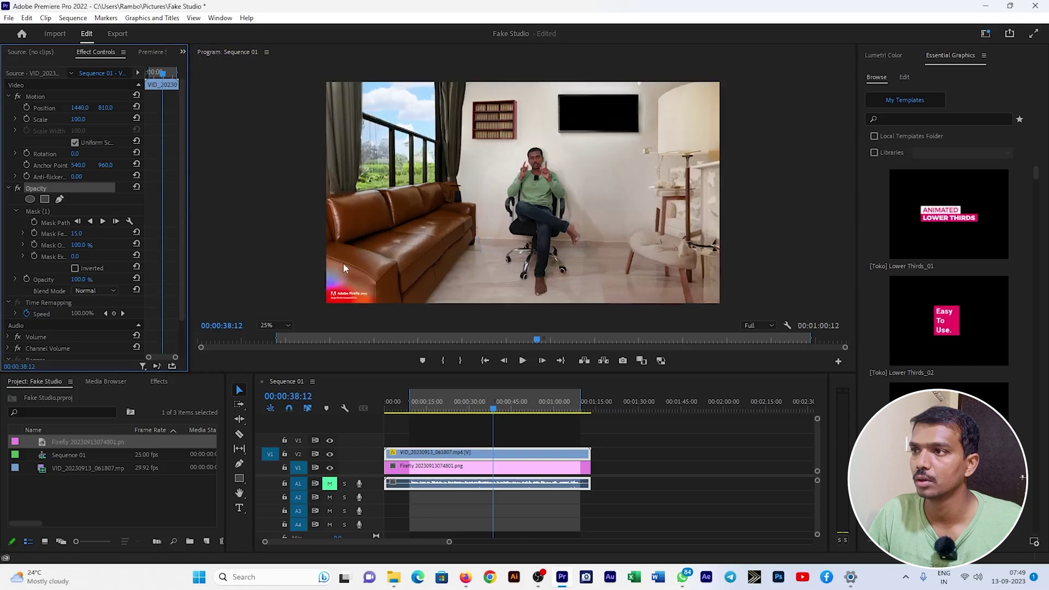
{"action": "key", "text": "grave"}
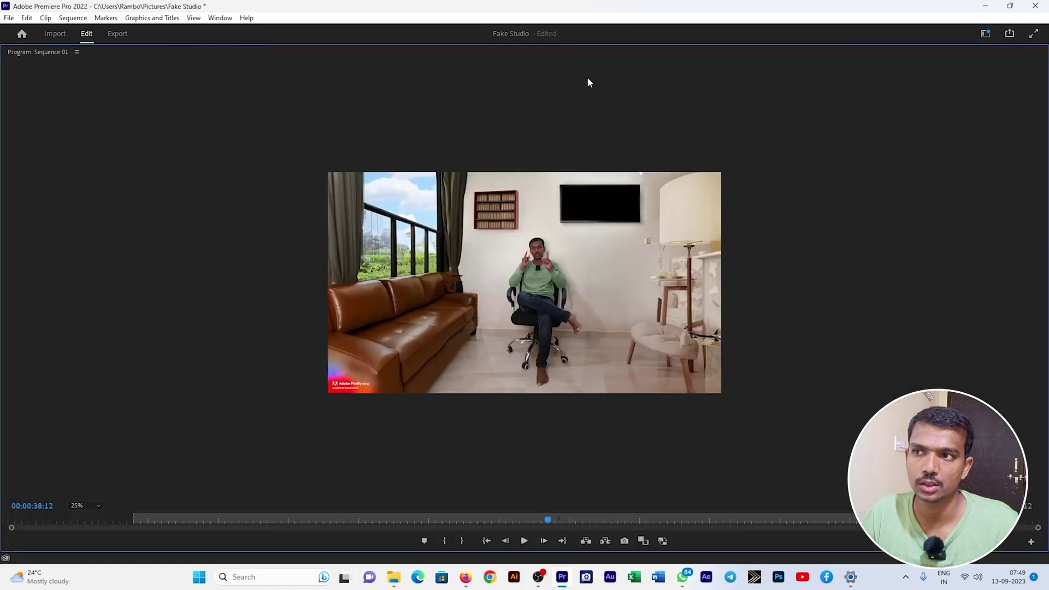